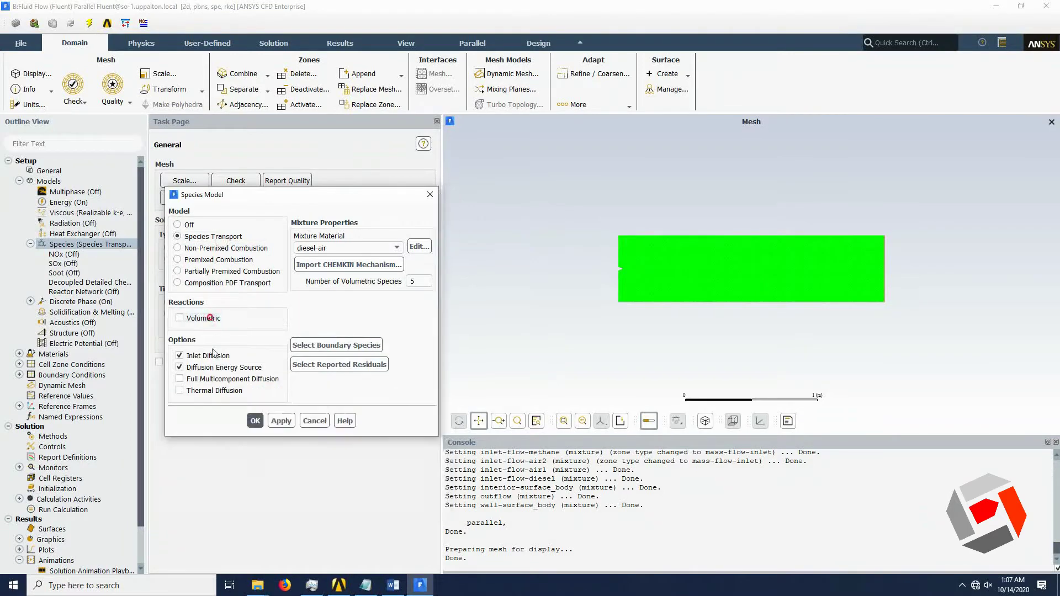
Step: Turn on volumetric reactions in the Species Transport model with diesel-air as the mixture material and accept the settings
left_click(201, 319)
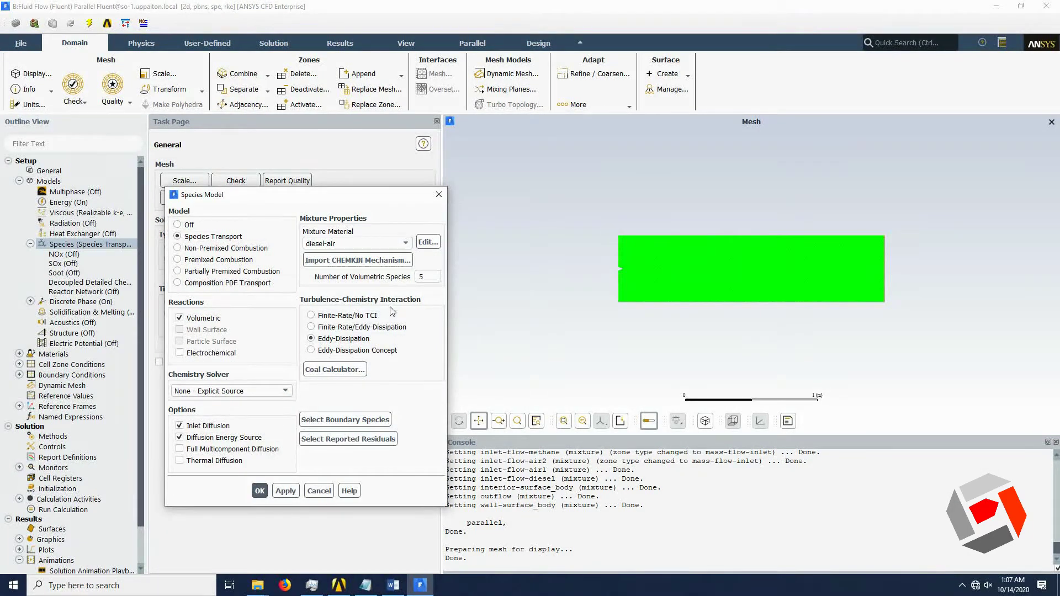
left_click(356, 244)
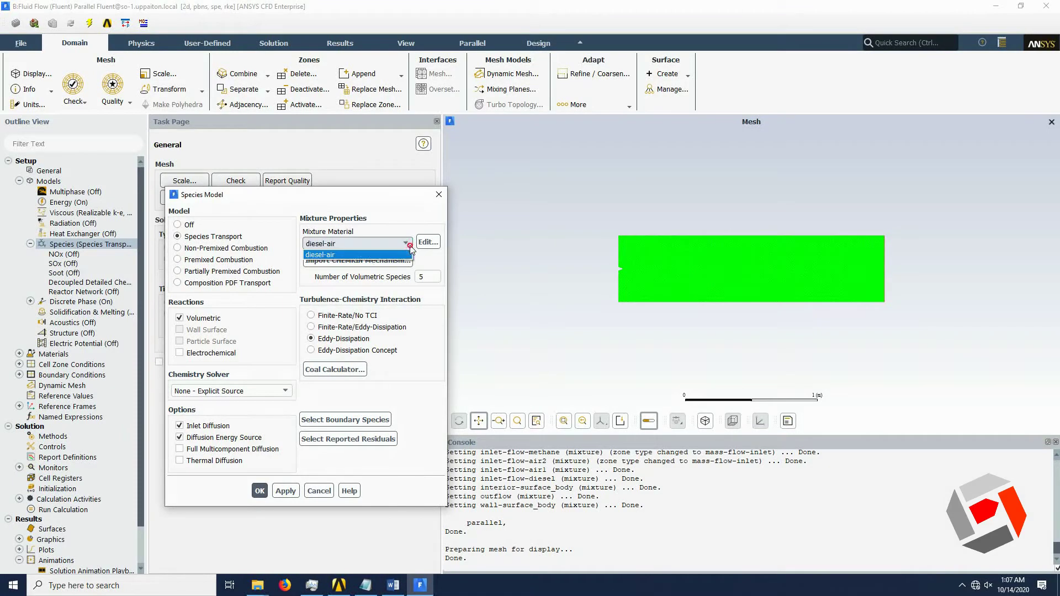
left_click(358, 243)
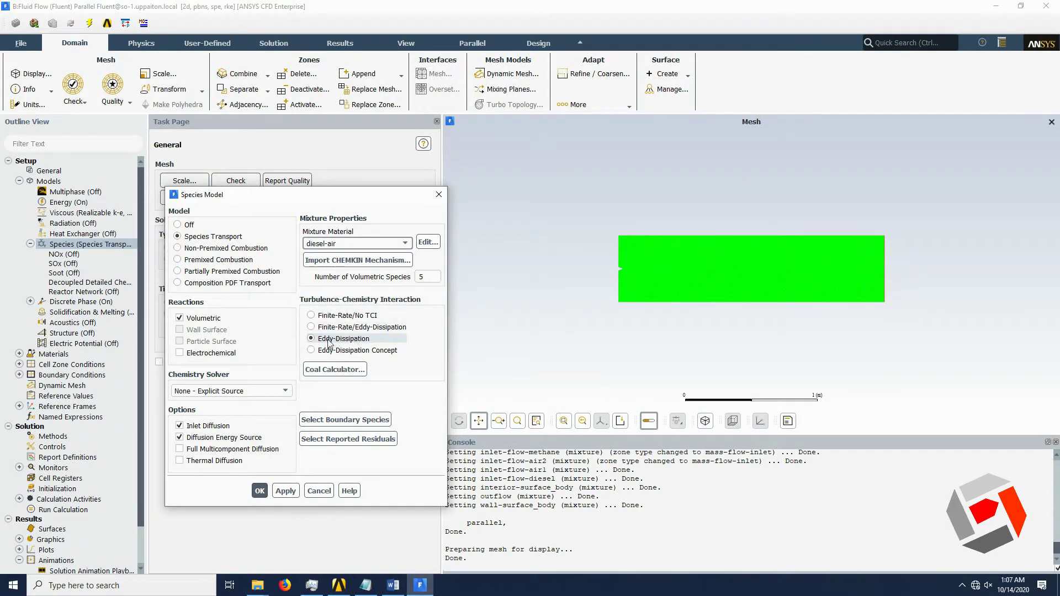
left_click(281, 490)
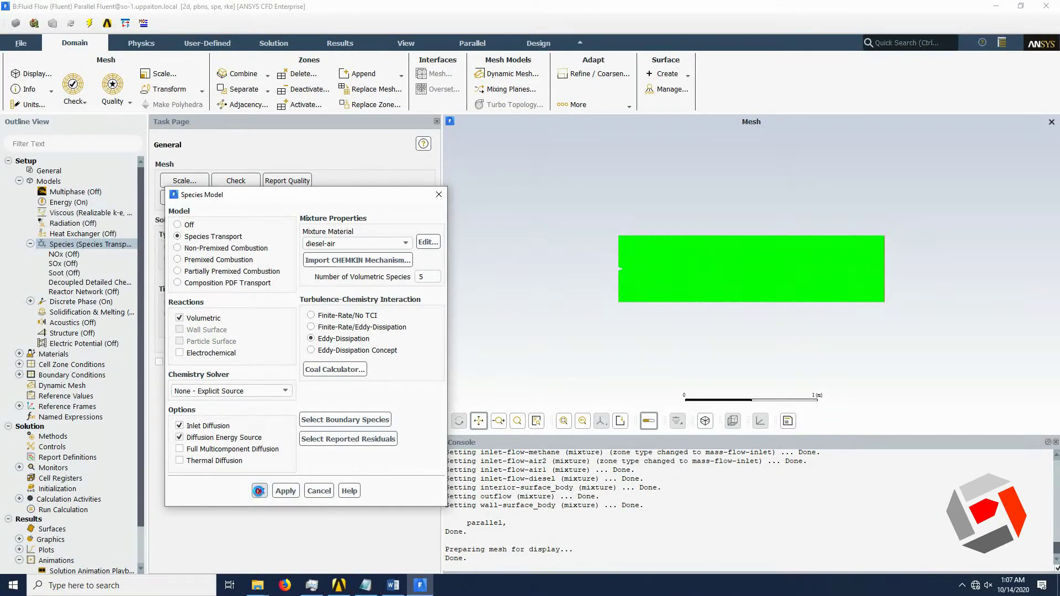
left_click(260, 491)
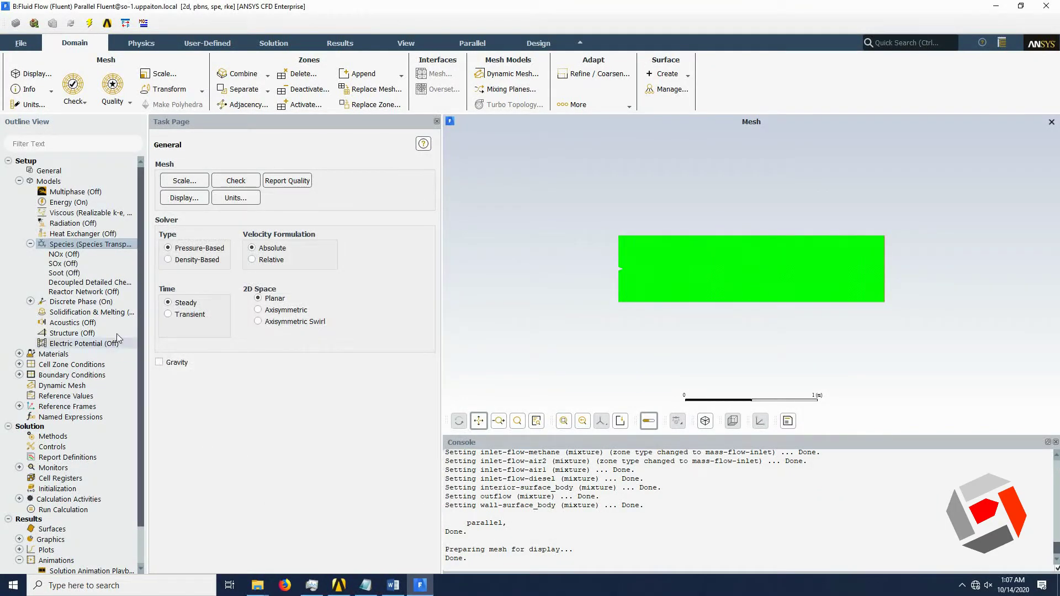
Step: Create a new discrete phase injection of type surface, released from inlet-flow-diesel
double_click(101, 302)
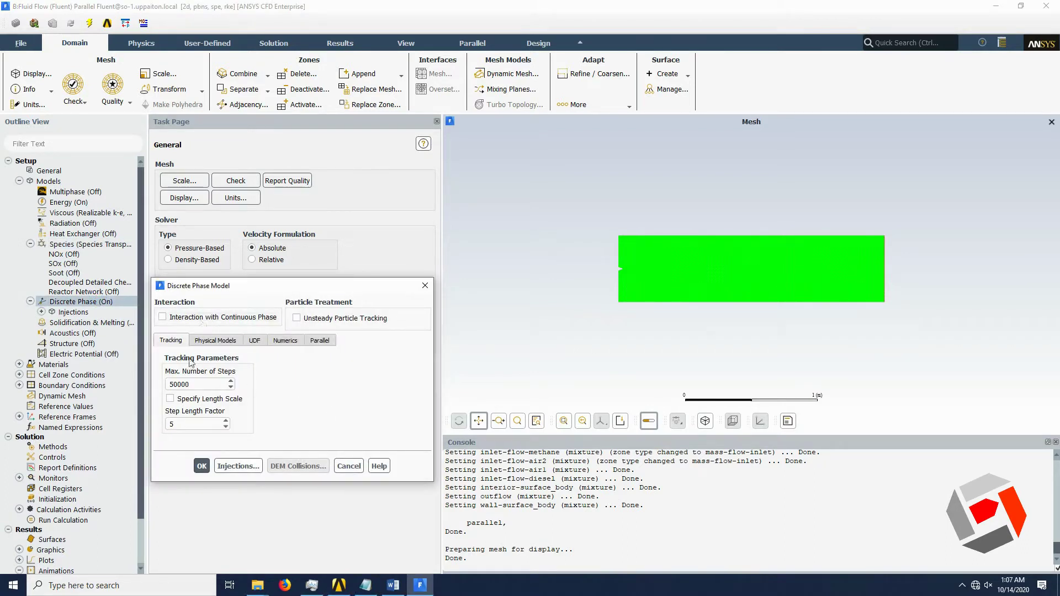
left_click(238, 466)
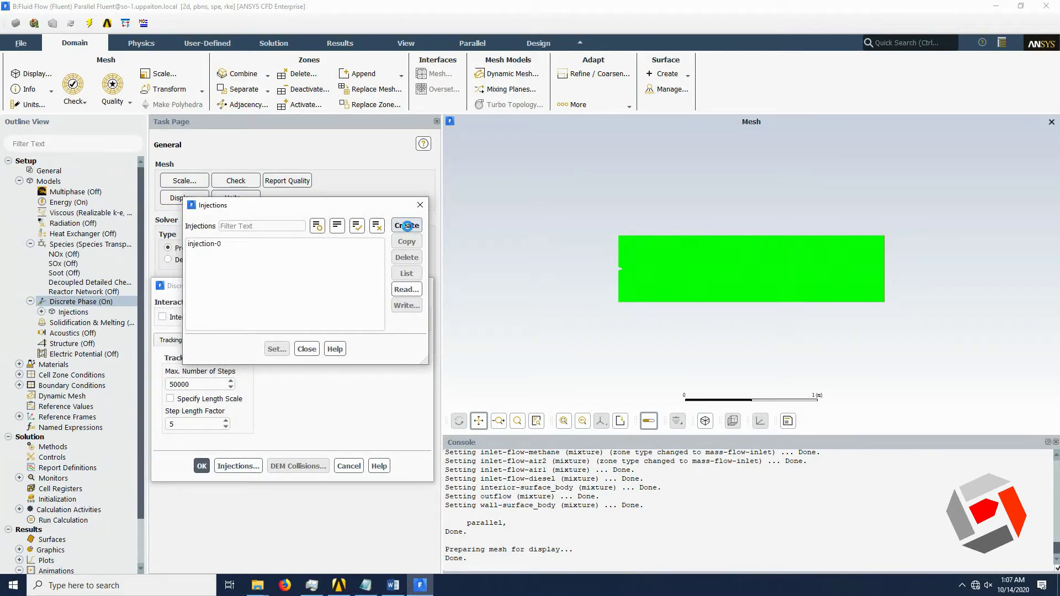
left_click(407, 226)
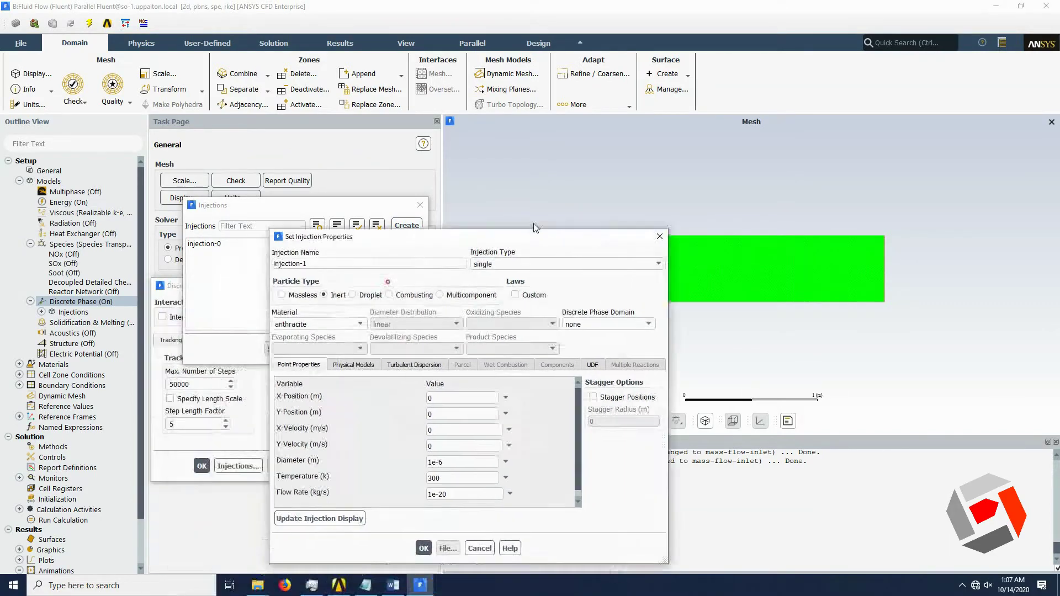
left_click(694, 182)
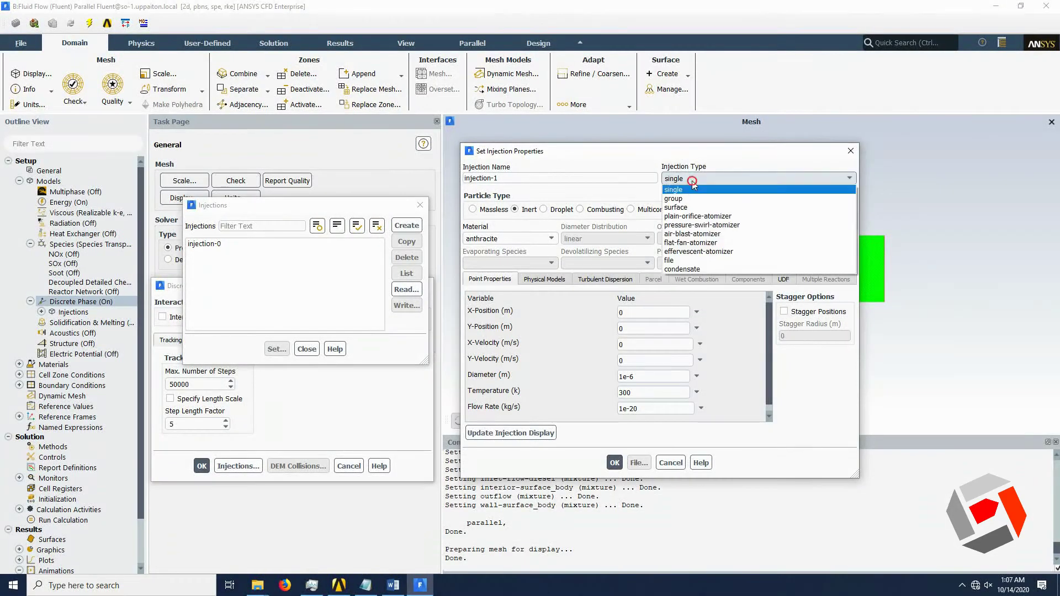
left_click(692, 208)
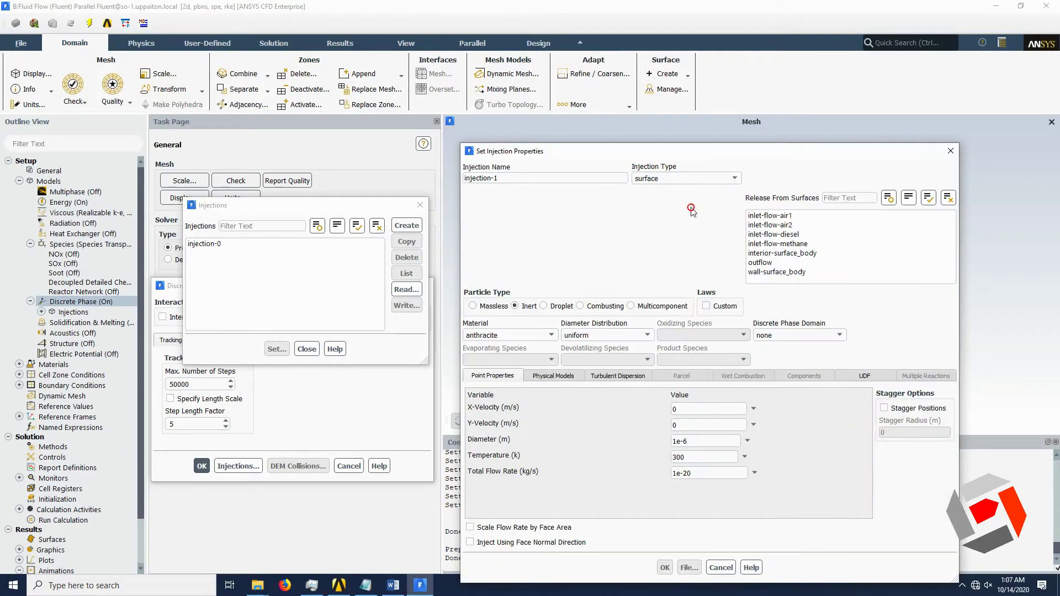
left_click(802, 237)
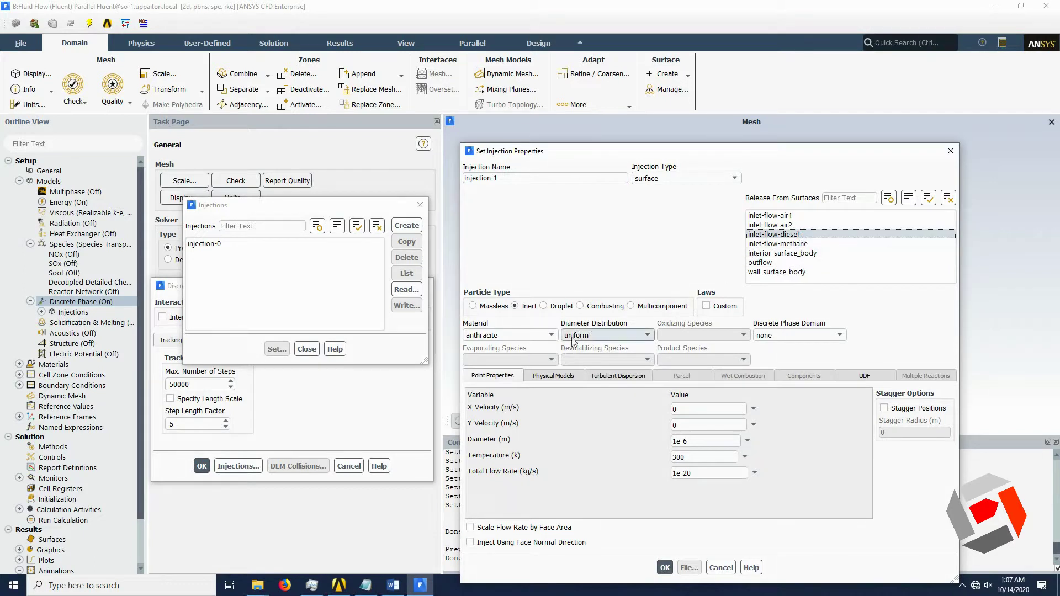
Step: Set the new injection's particle type to Combusting with c10h22 as the devolatilizing species
left_click(583, 306)
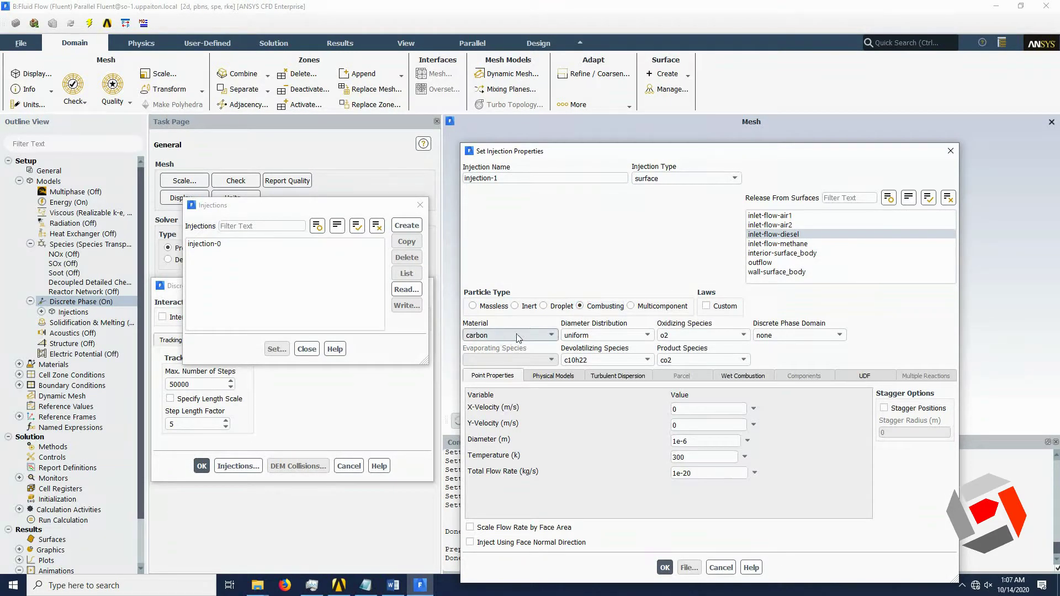
left_click(613, 360)
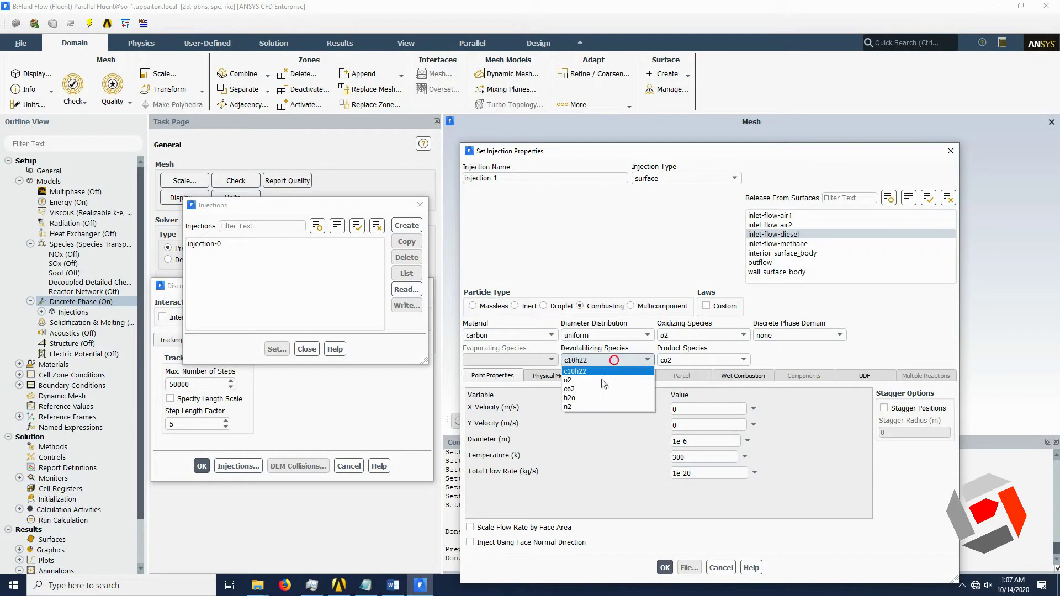
left_click(597, 370)
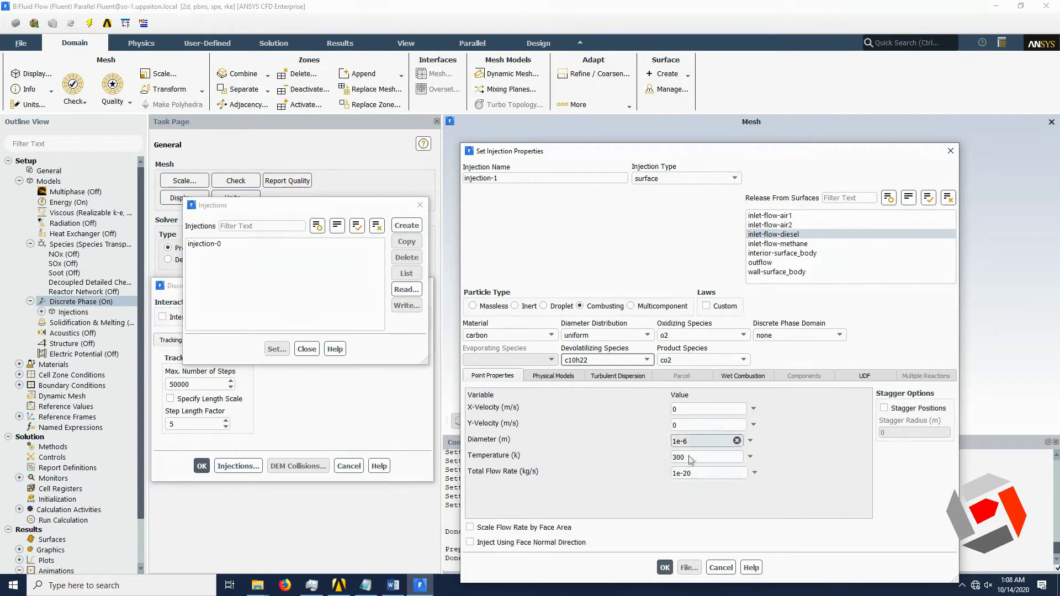
Step: Make the new injection use the face normal direction and review its physical models, turbulent dispersion and wet combustion settings
left_click_drag(691, 474, 648, 462)
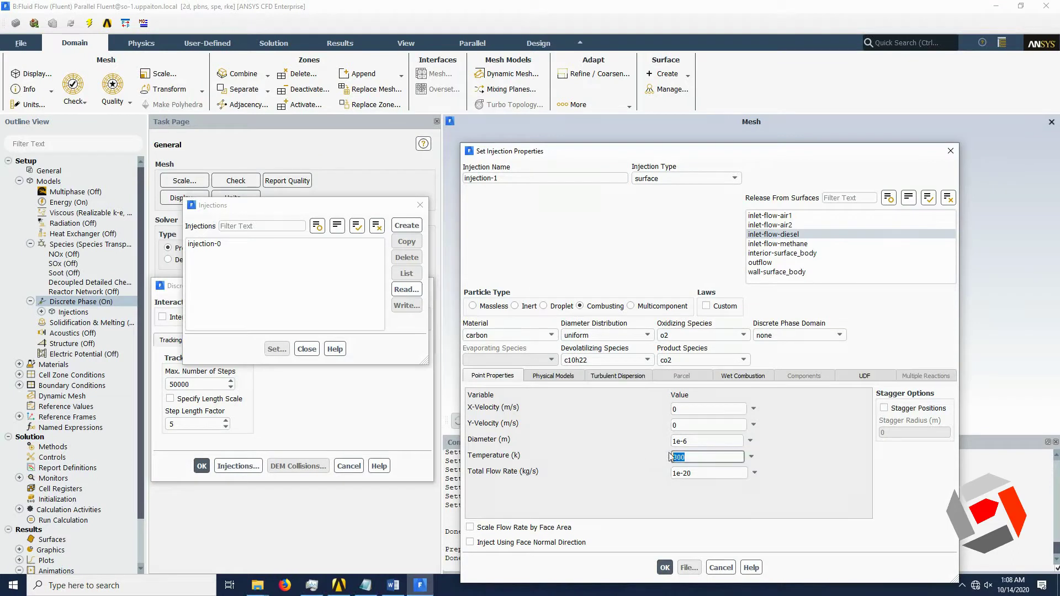
left_click(689, 442)
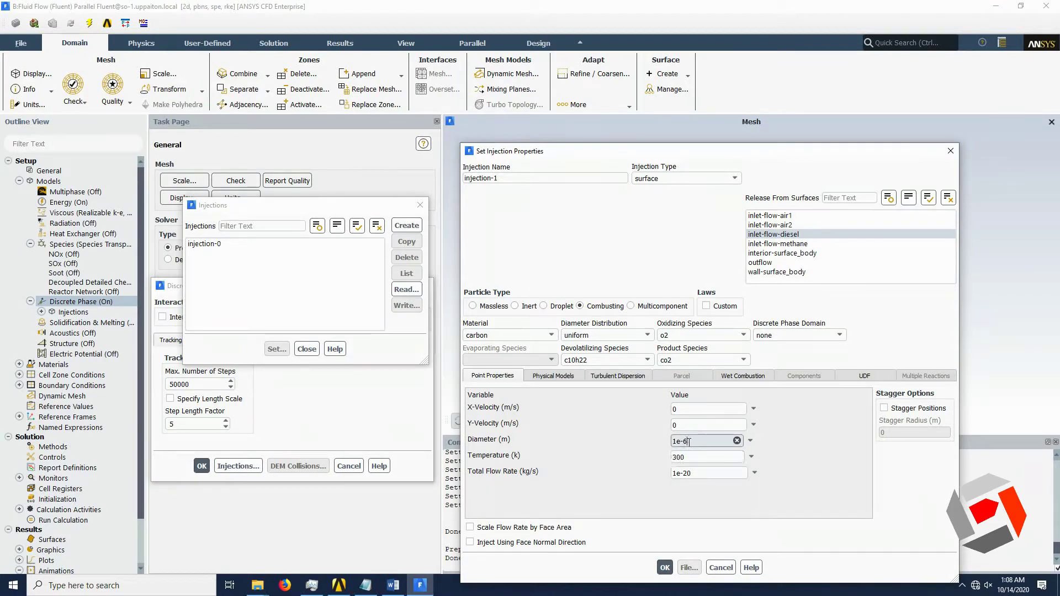
left_click(505, 543)
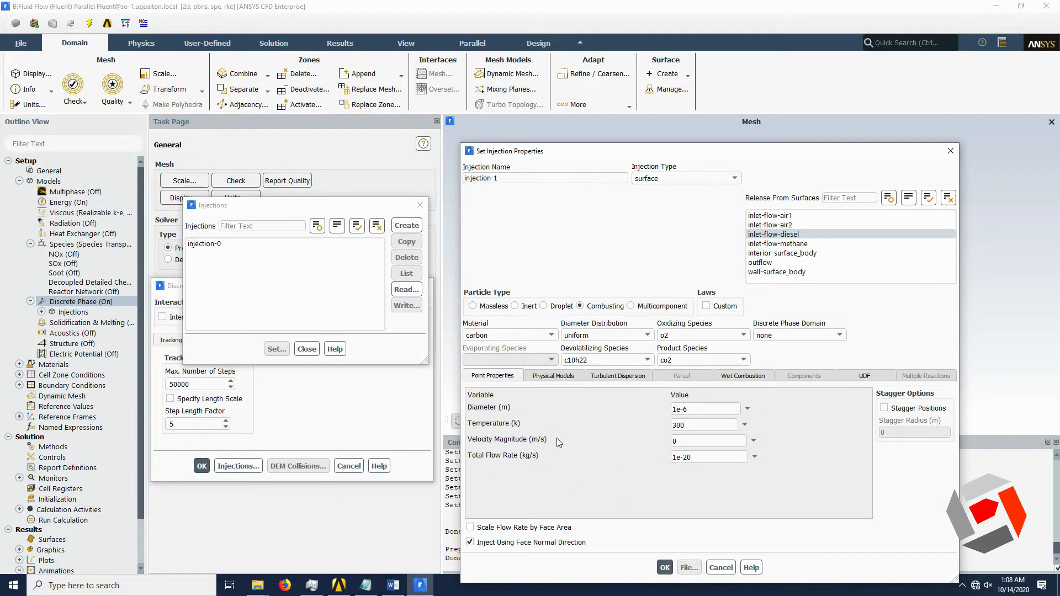
left_click(555, 377)
left_click(605, 376)
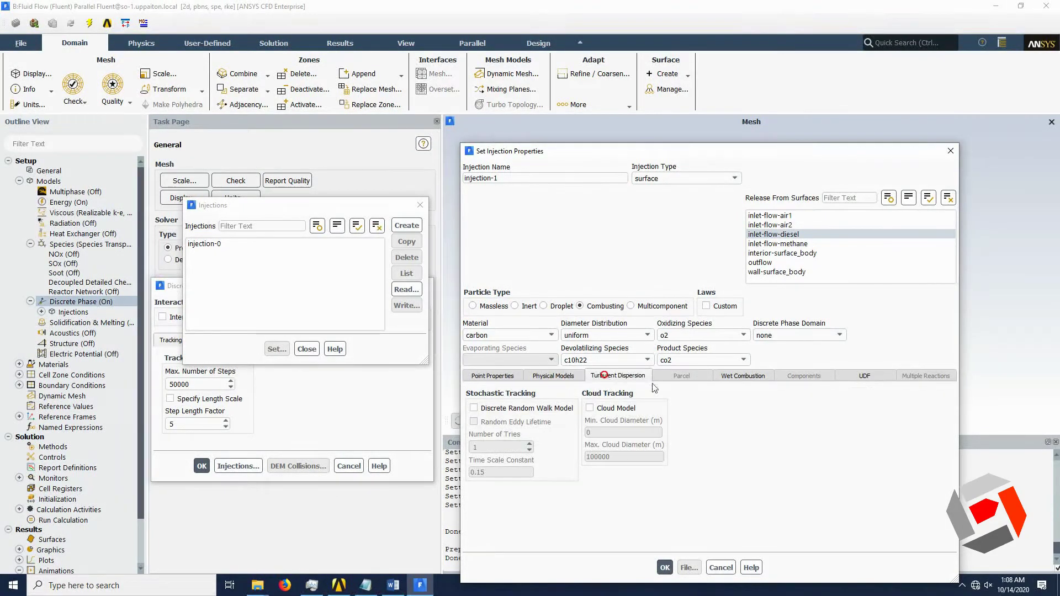
left_click(737, 377)
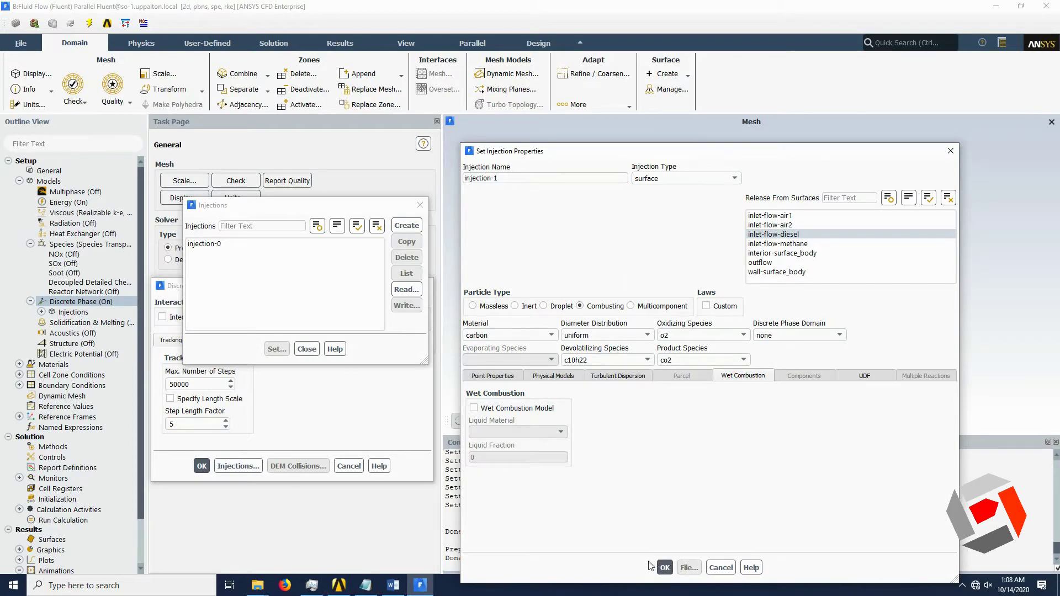
Step: Open Notepad, write the note "ok the injection", and cancel the new injection in Fluent
left_click(151, 586)
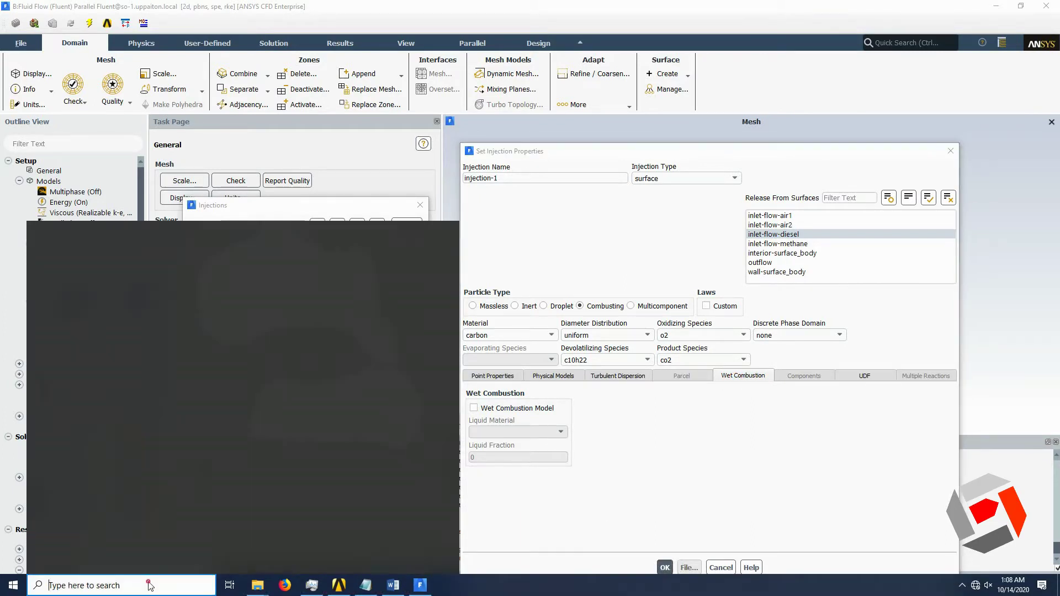
type("note")
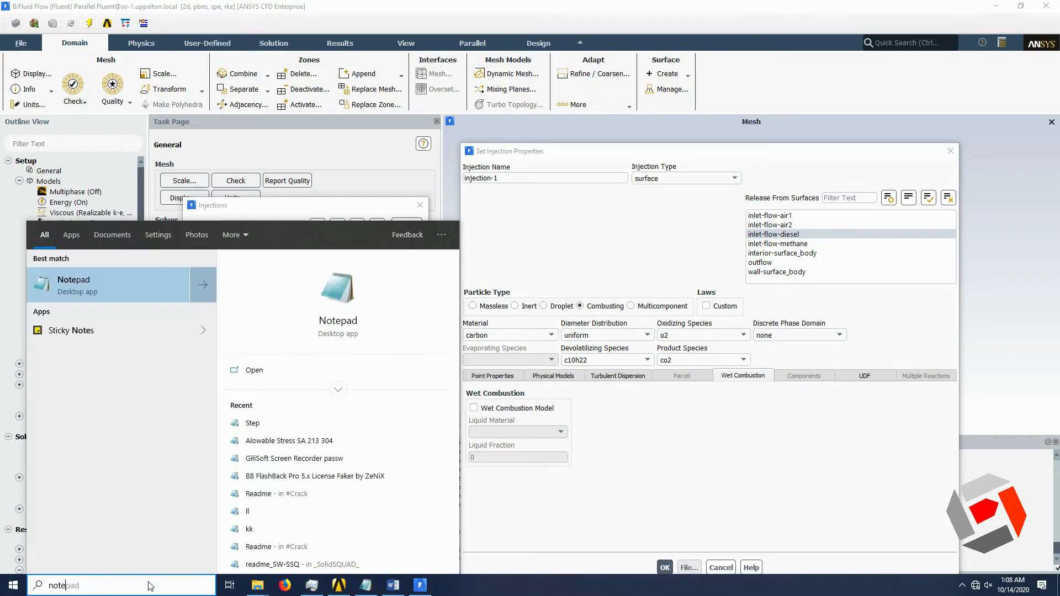
left_click(274, 381)
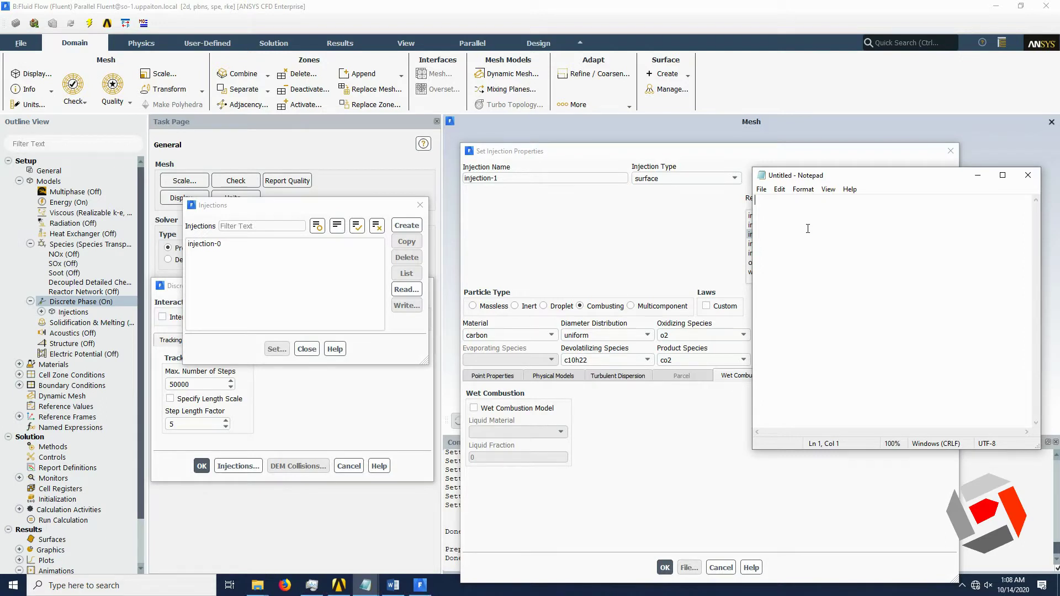
type("ok the injection")
left_click(726, 569)
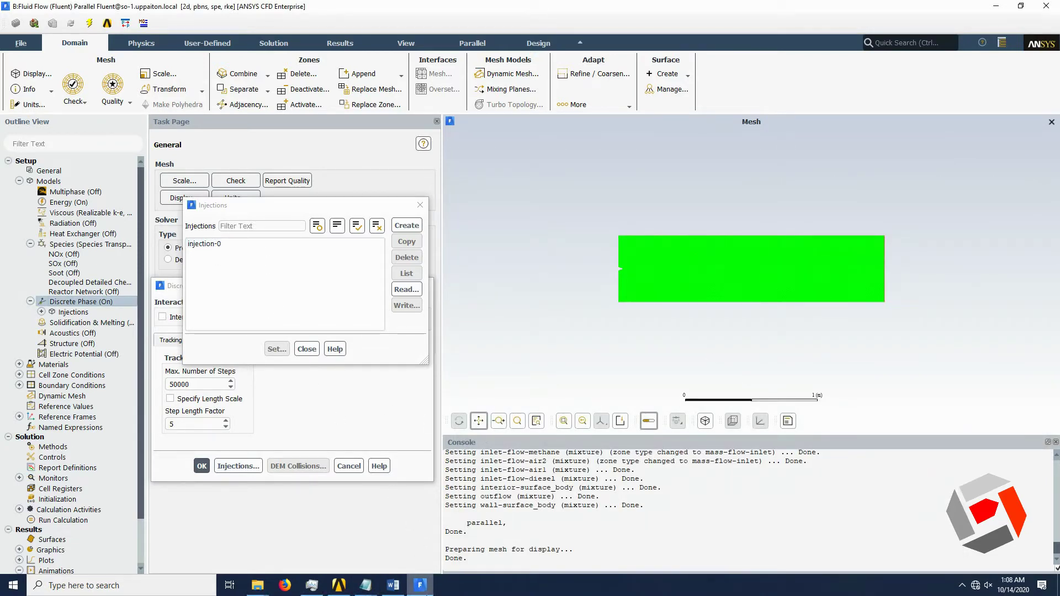
Step: Review injection-0's point properties, physical models, turbulent dispersion and wet combustion settings, and close the injection and discrete phase dialogs
left_click(203, 244)
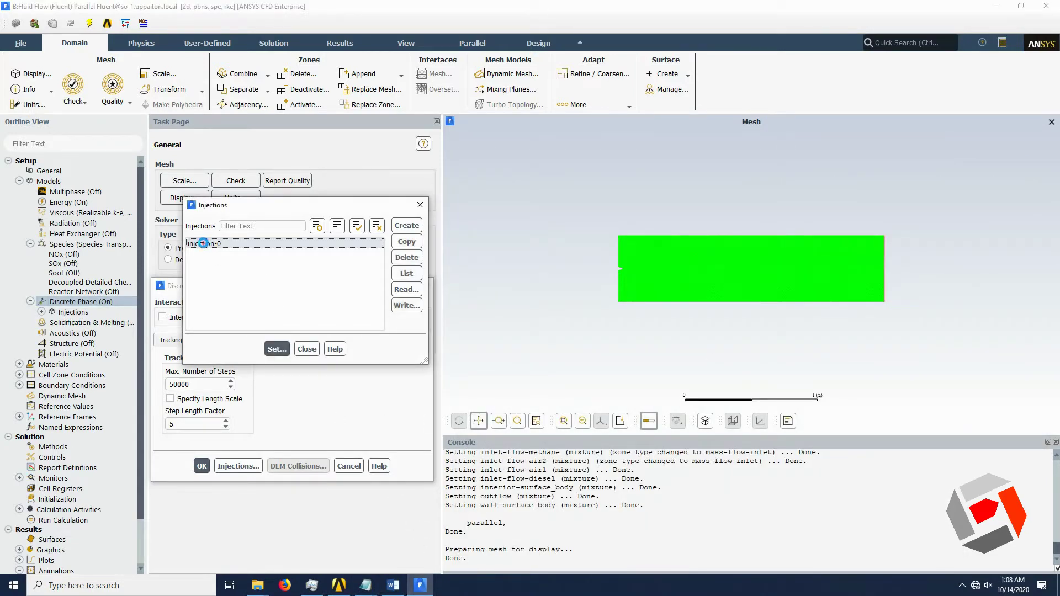
left_click(276, 349)
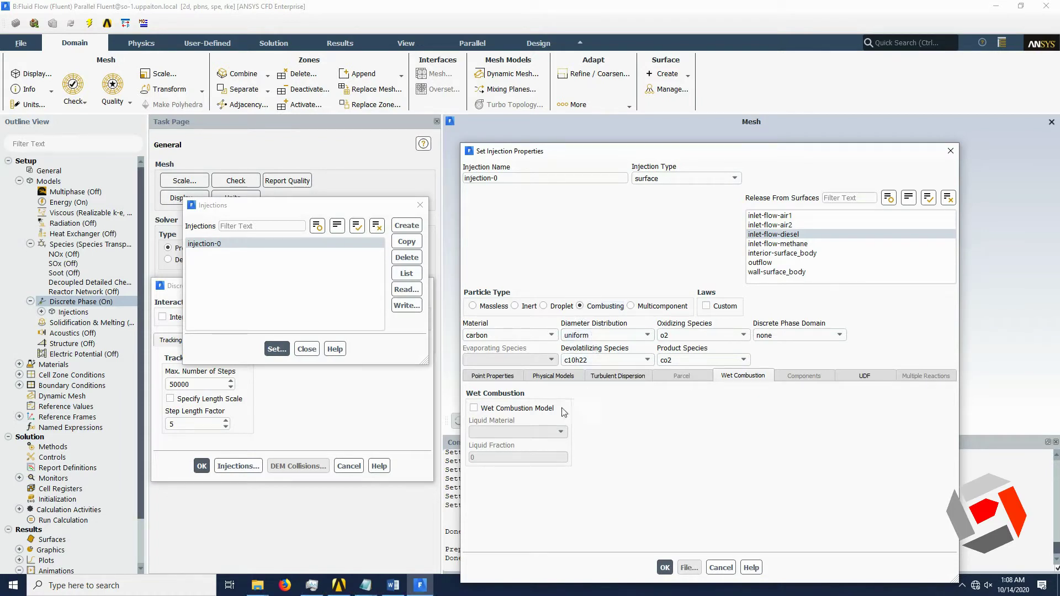
left_click(499, 376)
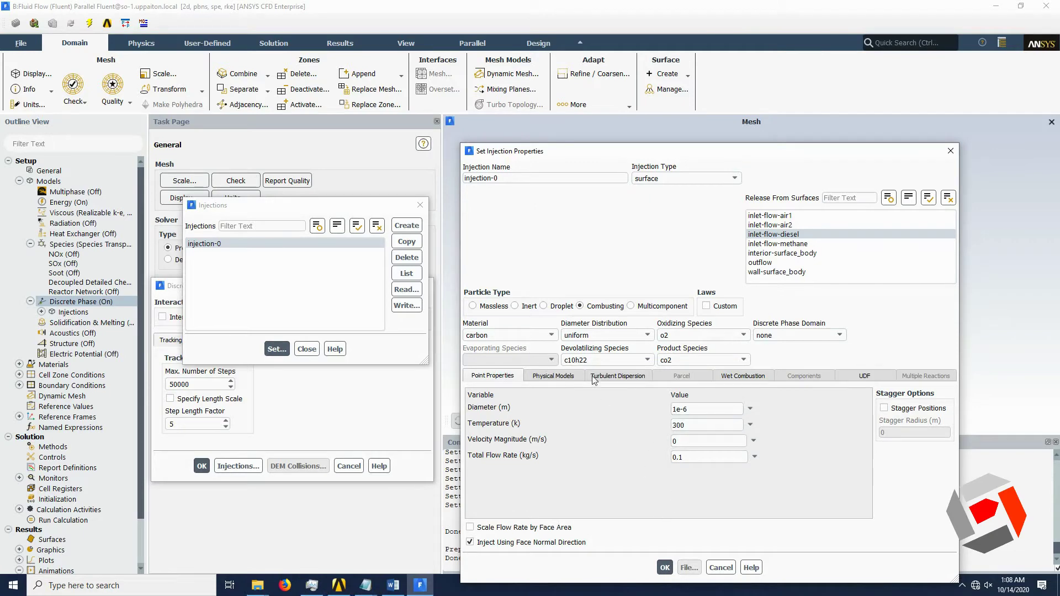
left_click(559, 379)
left_click(614, 379)
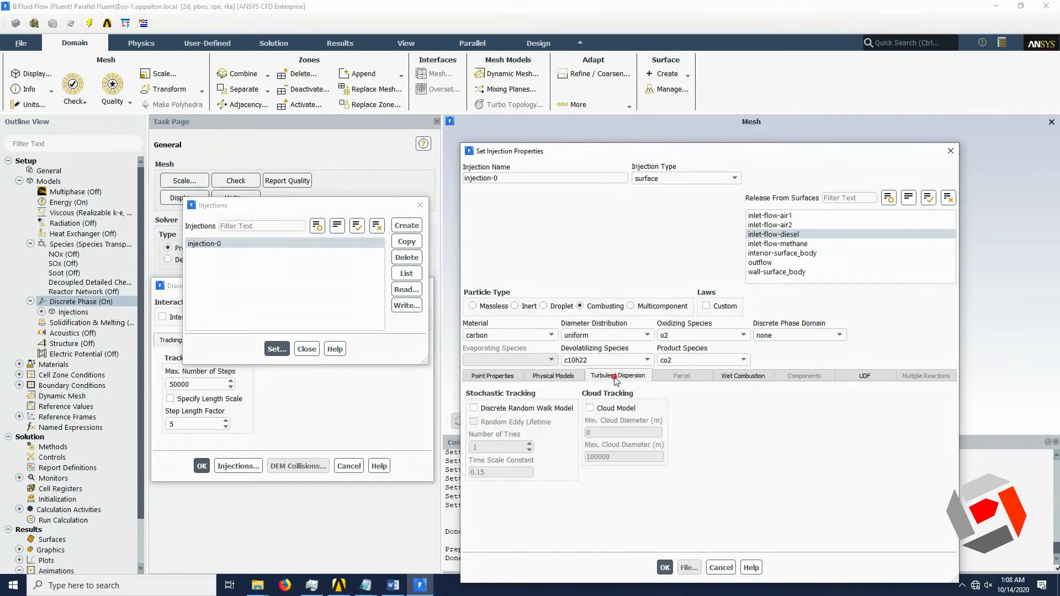
left_click(725, 377)
left_click(712, 569)
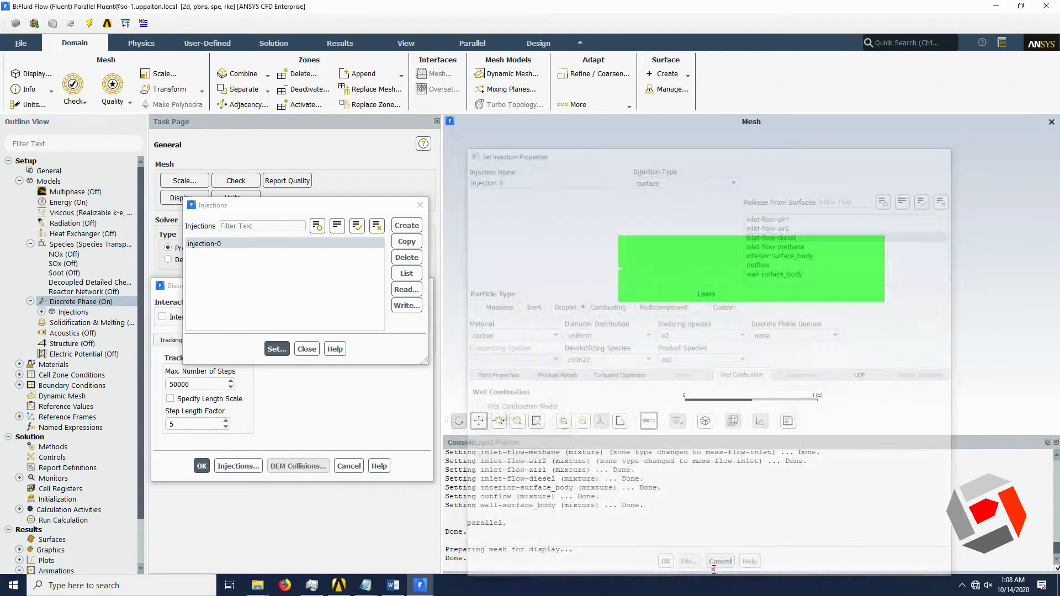
left_click(420, 205)
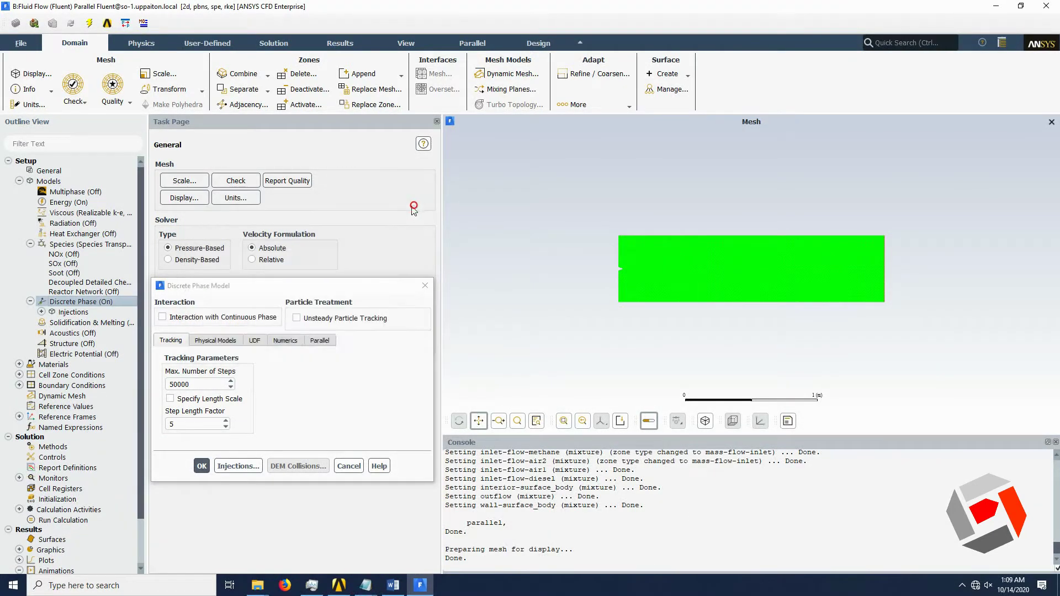
left_click(202, 467)
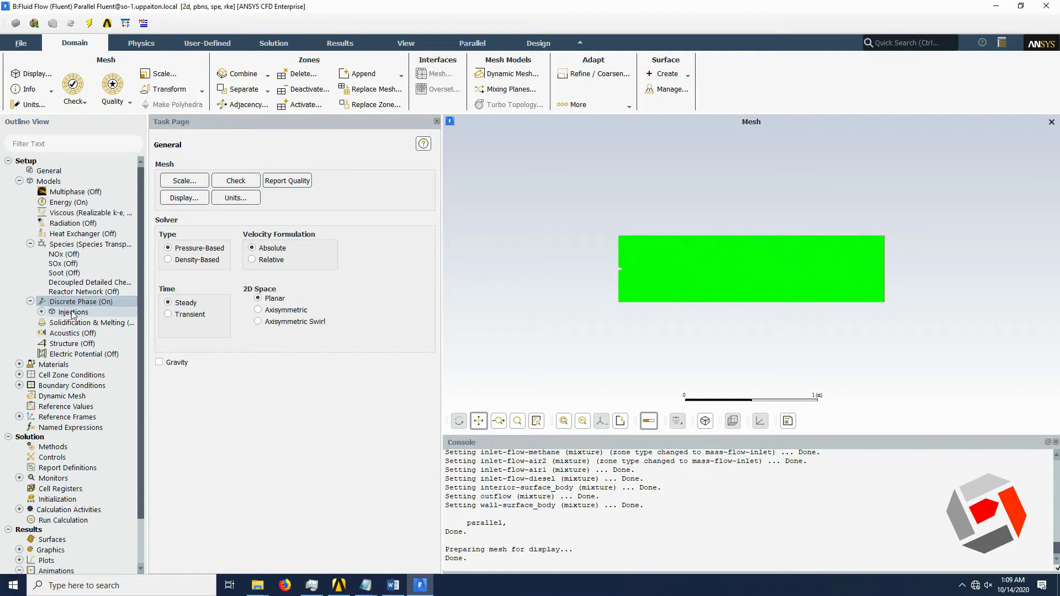
Step: Open injection-0's properties from the outline under Discrete Phase to check them and close them again
left_click(42, 311)
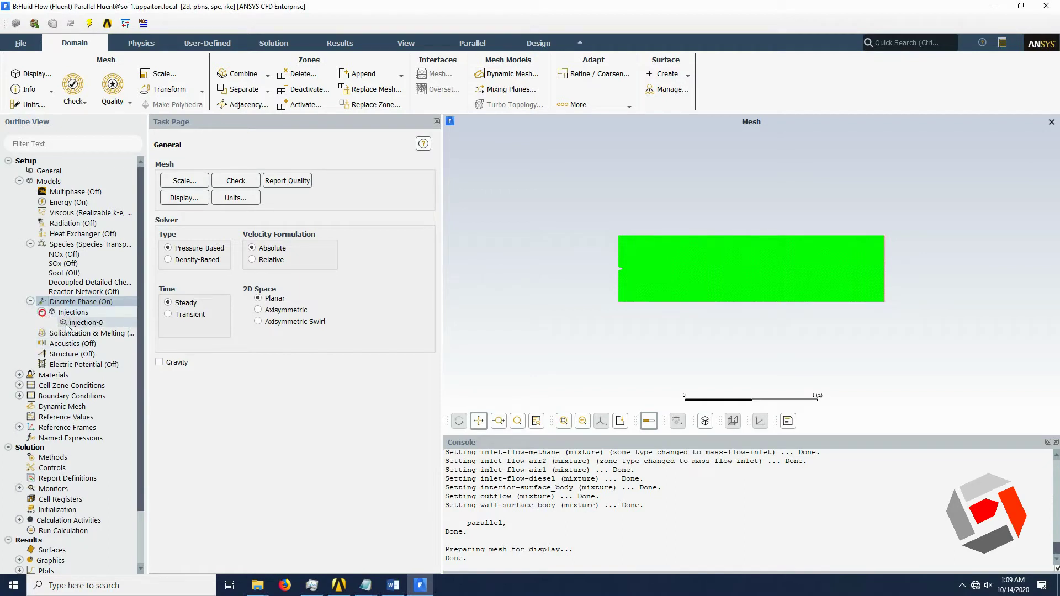
left_click(97, 323)
double_click(97, 323)
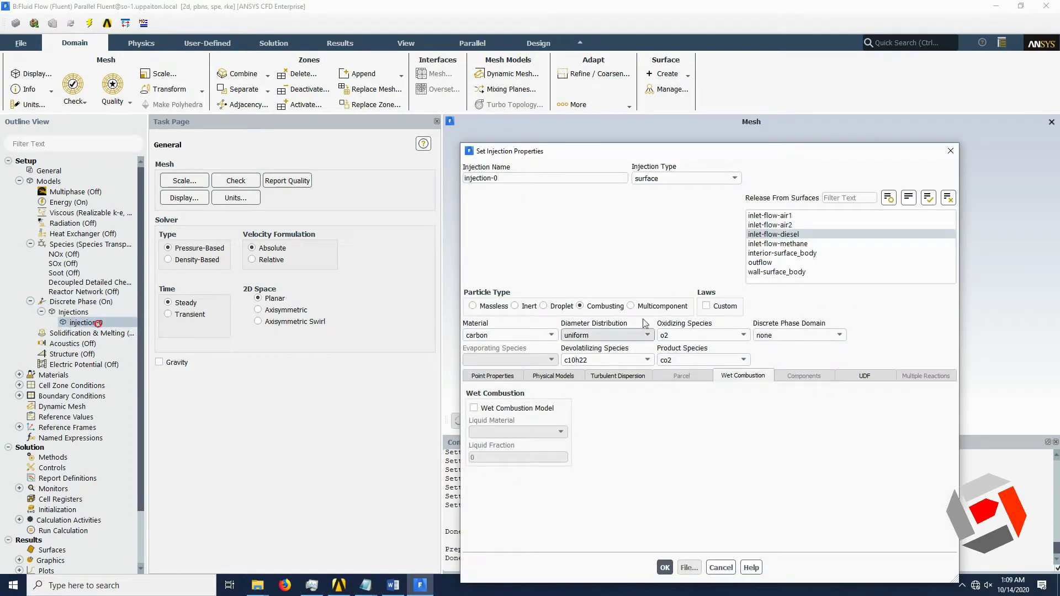
left_click(950, 151)
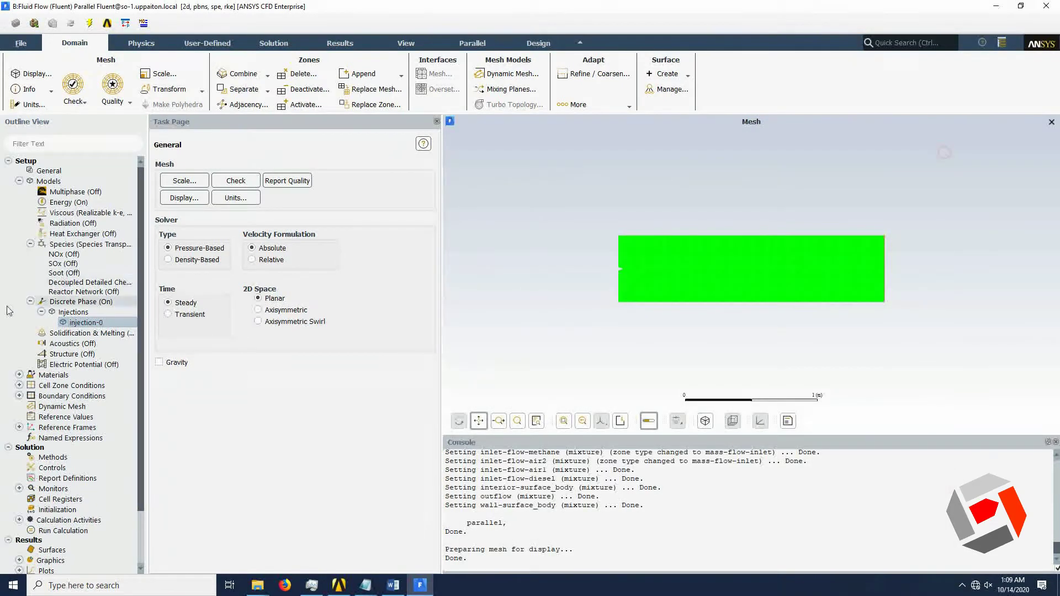
Step: Collapse the Discrete Phase, Species and Models branches in the outline
left_click(30, 301)
left_click(30, 244)
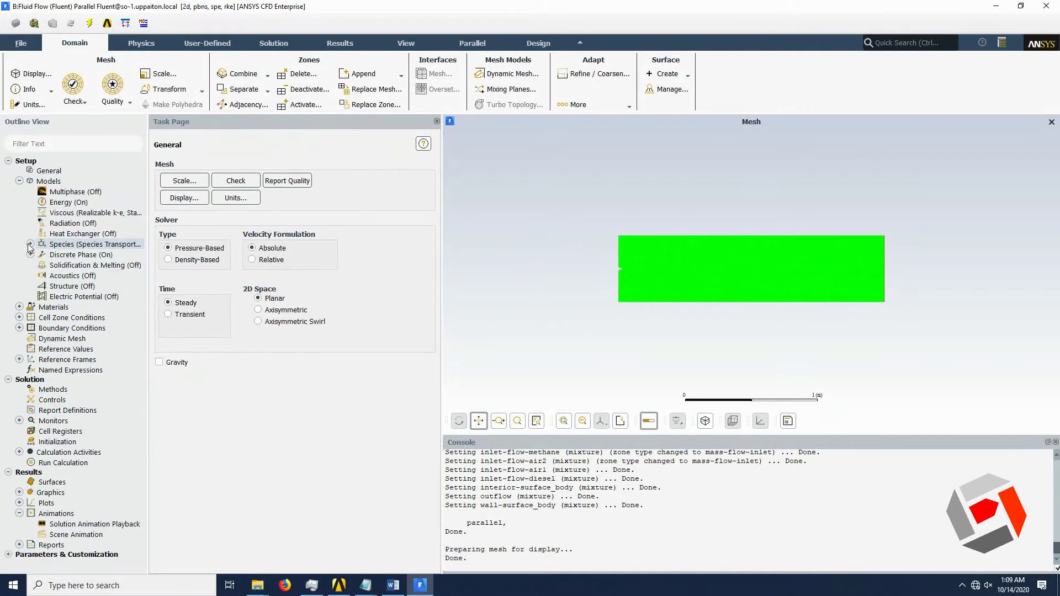
left_click(19, 180)
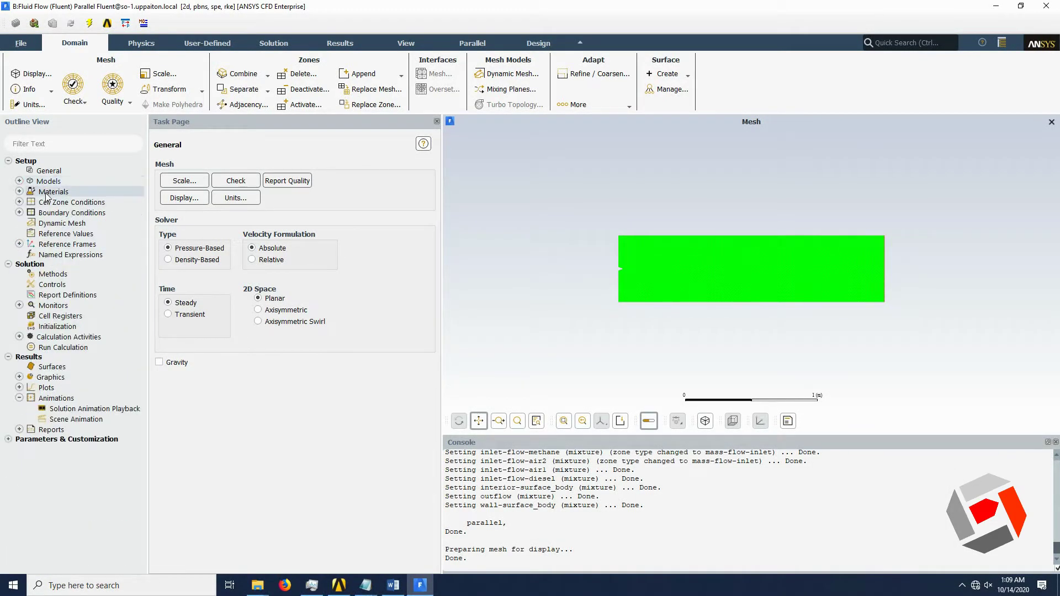
Step: Look through the materials, including the diesel-air mixture, and list the cell zones and boundary conditions
double_click(68, 195)
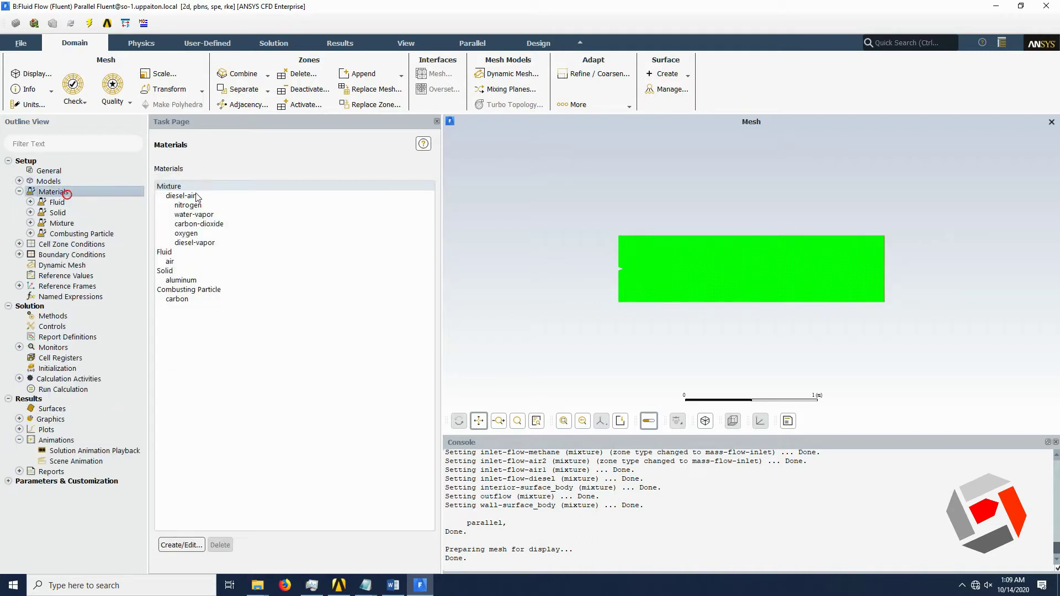
left_click(196, 196)
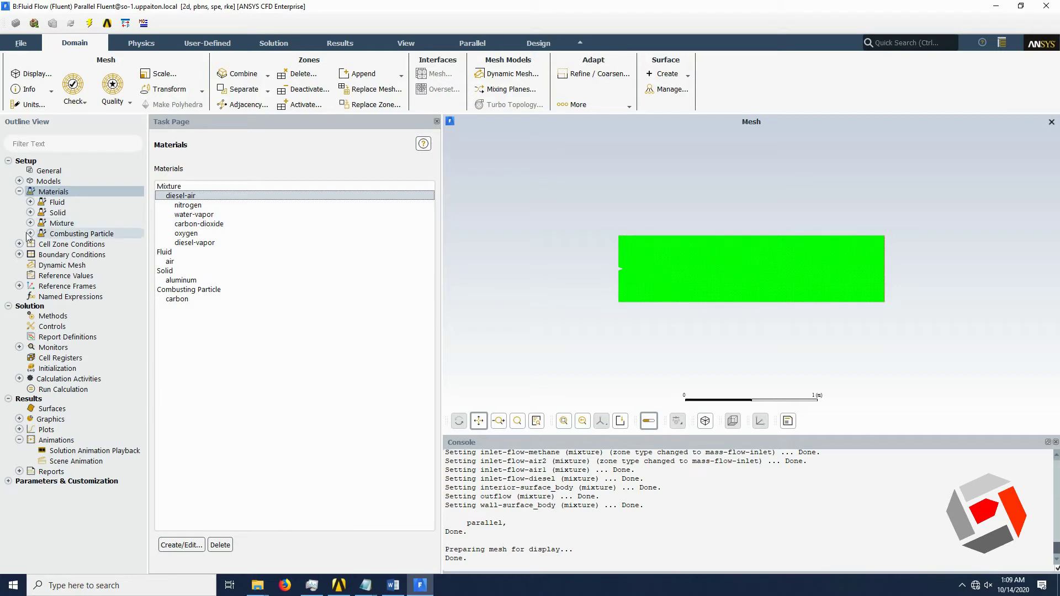
double_click(68, 244)
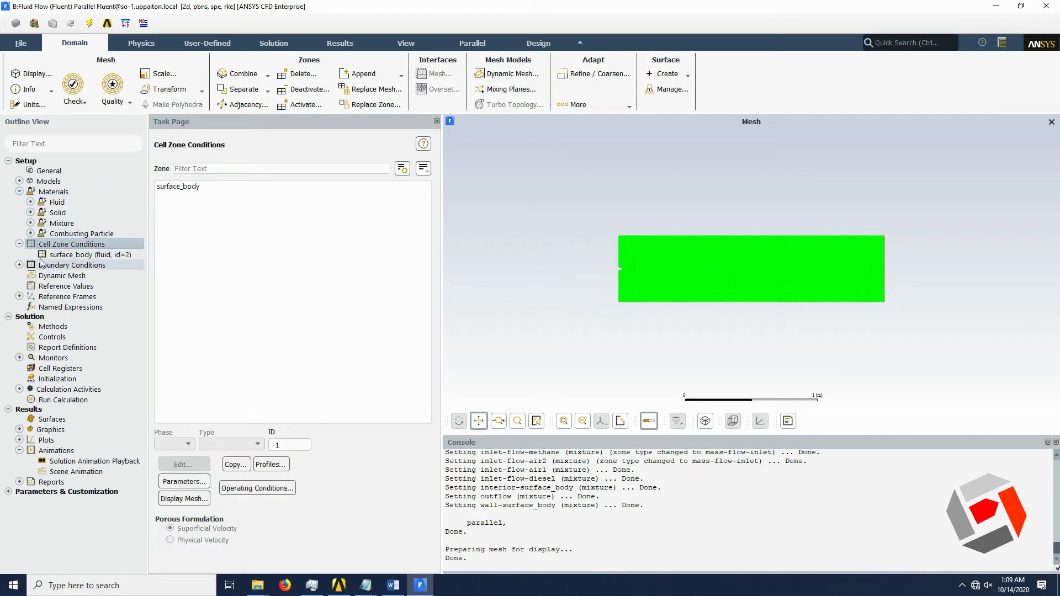
double_click(65, 266)
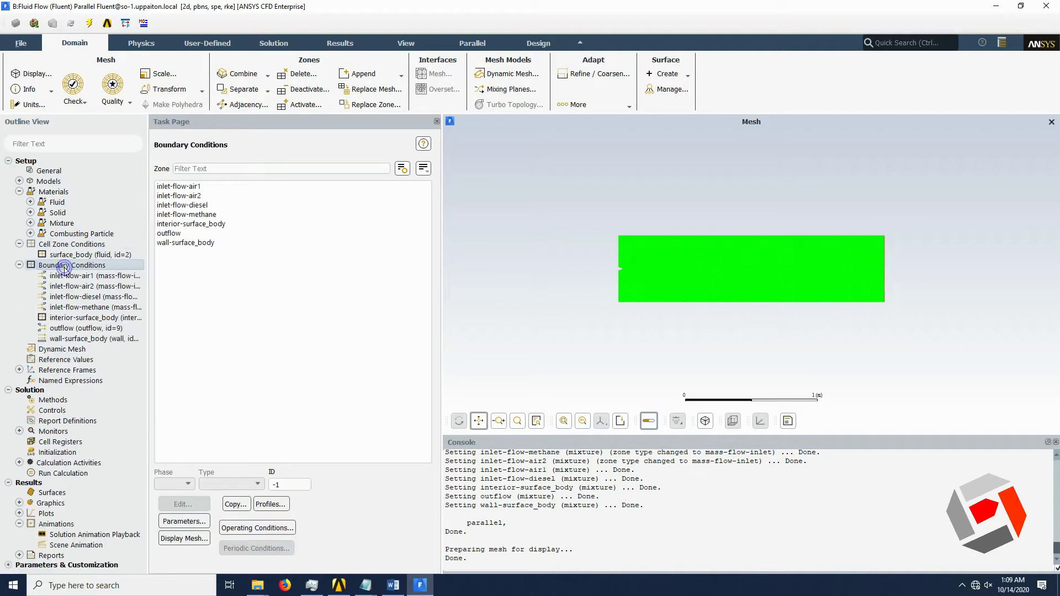
Step: Open the mass-flow inlet settings of inlet-flow-air1, view the momentum values and close them
left_click(200, 187)
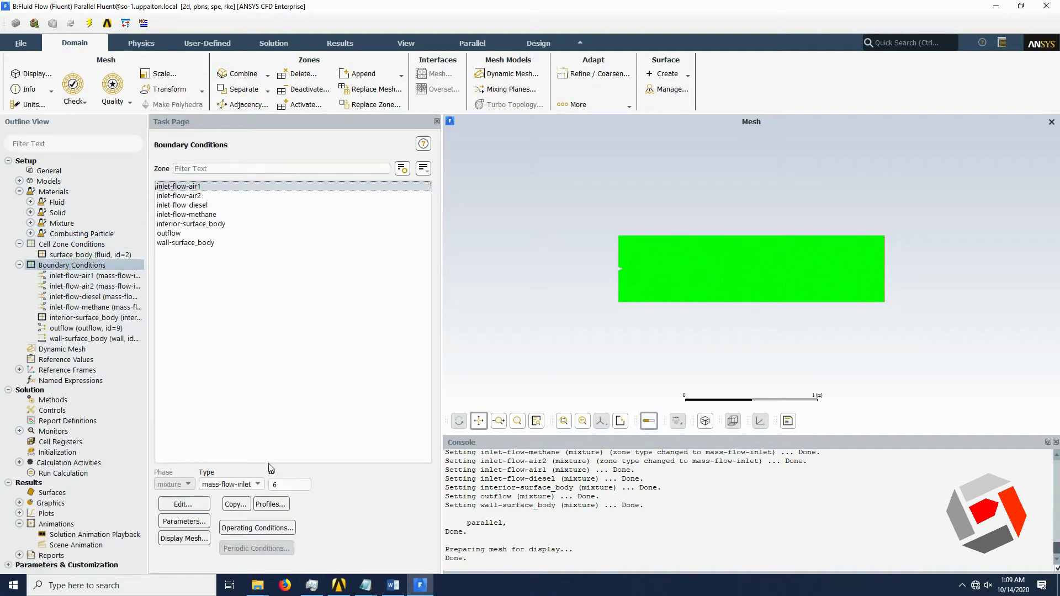
left_click(191, 505)
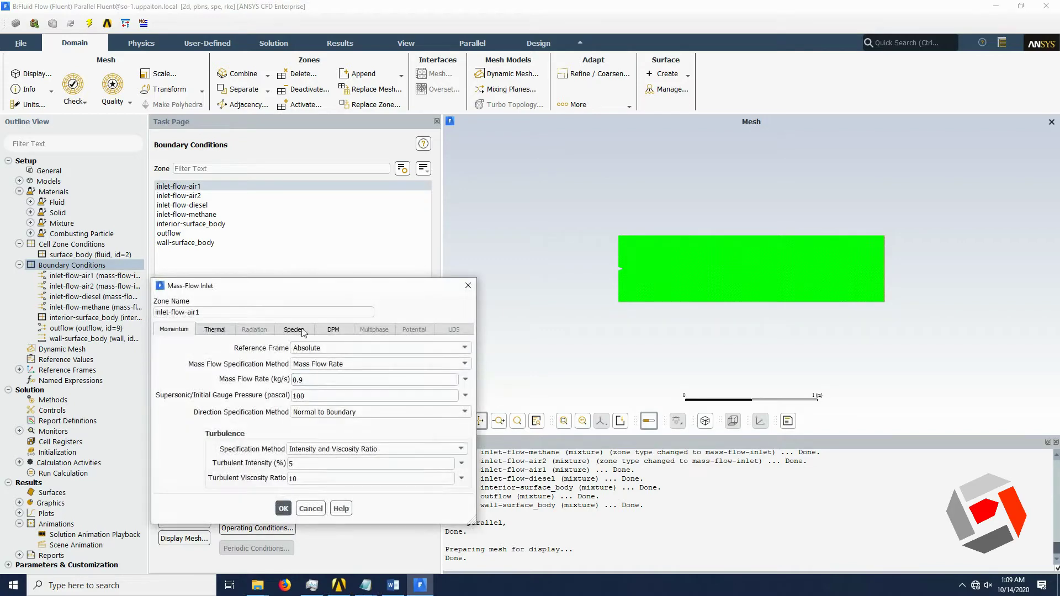
left_click_drag(262, 291, 571, 159)
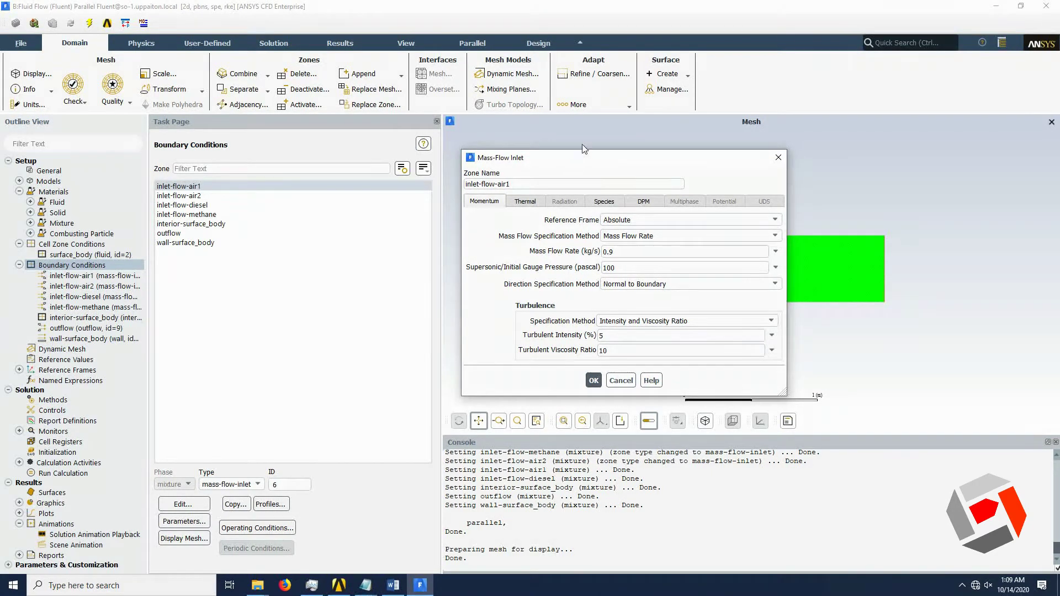
left_click(778, 159)
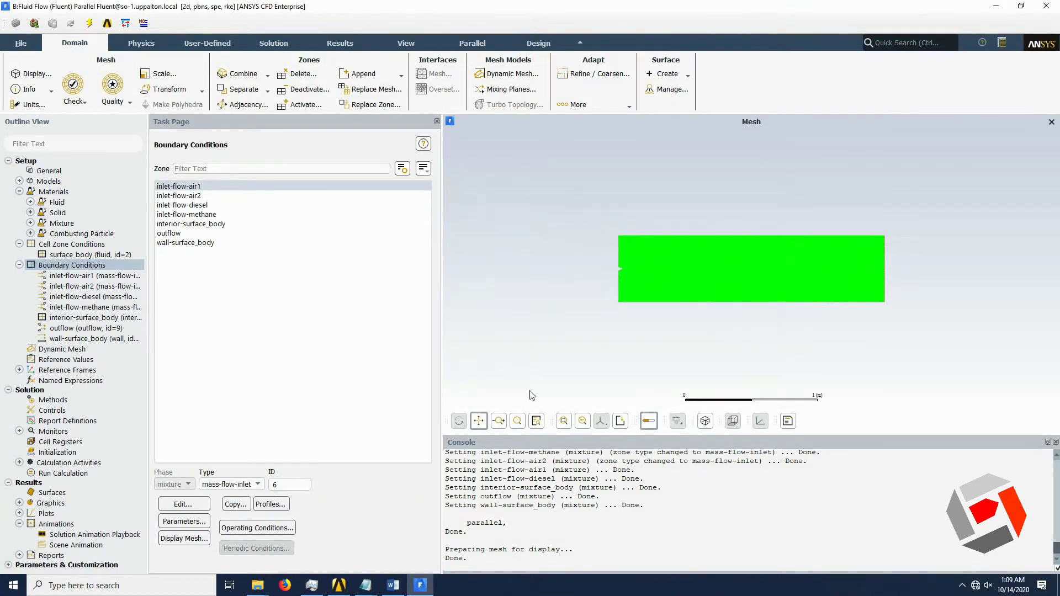
Step: Display only the inlet-flow-air1 surface in a close-up of the stepped nozzle area
left_click(516, 420)
left_click_drag(608, 260, 645, 292)
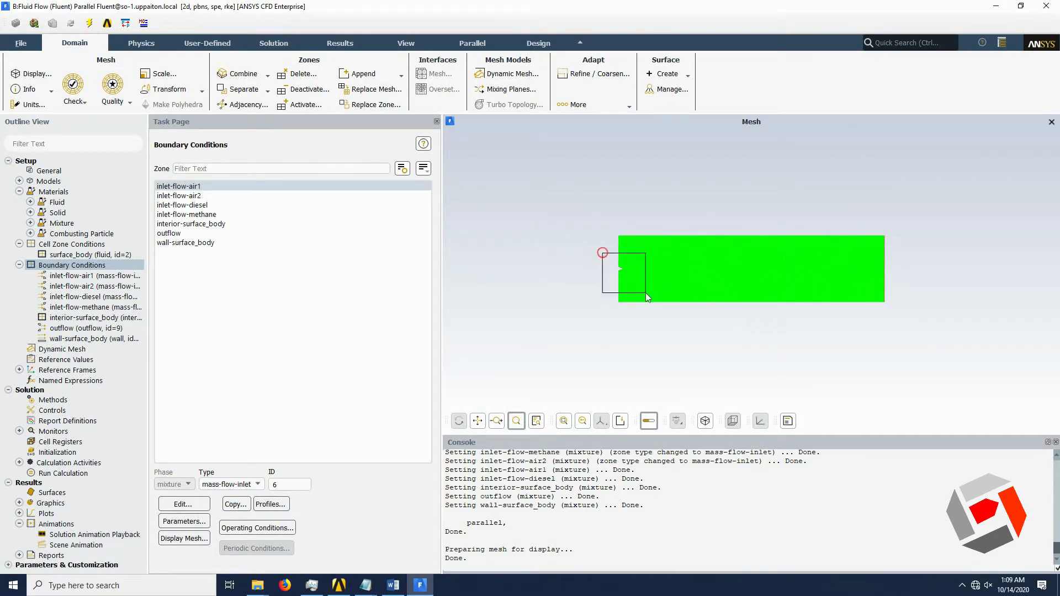
left_click_drag(652, 186, 821, 292)
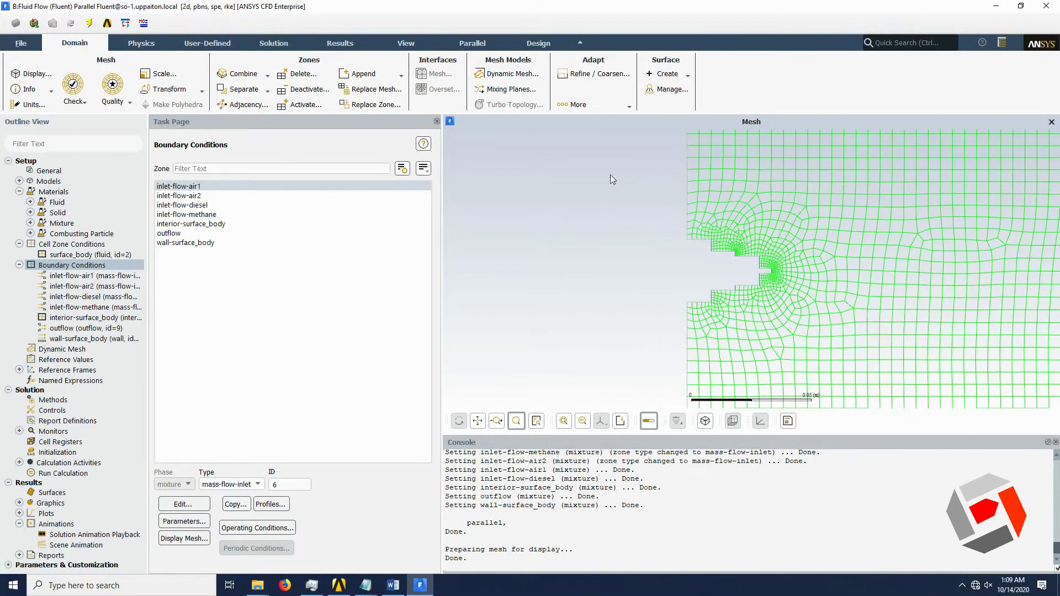
left_click_drag(610, 174, 801, 335)
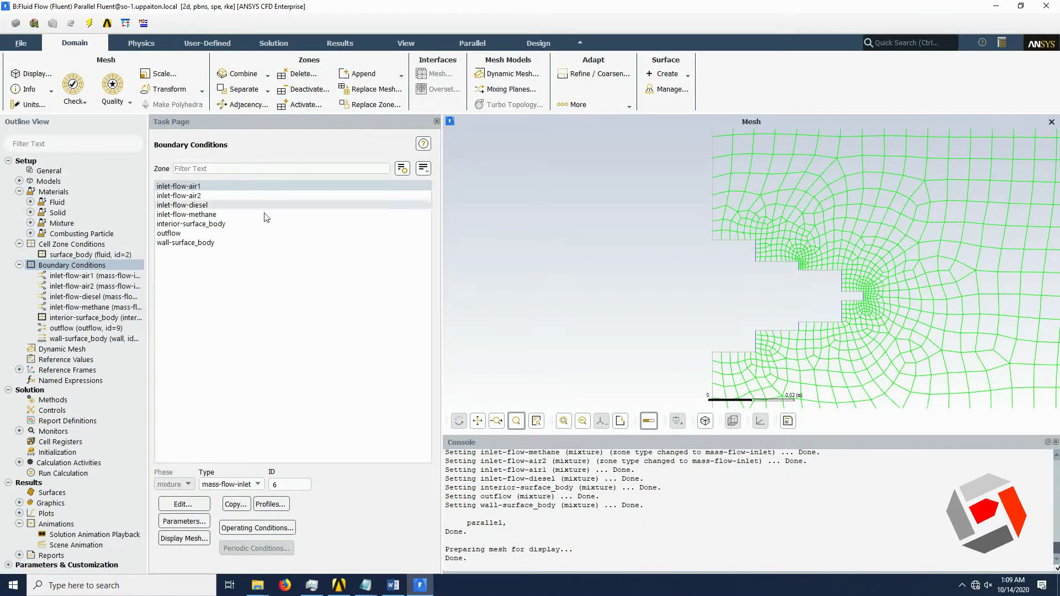
left_click(196, 187)
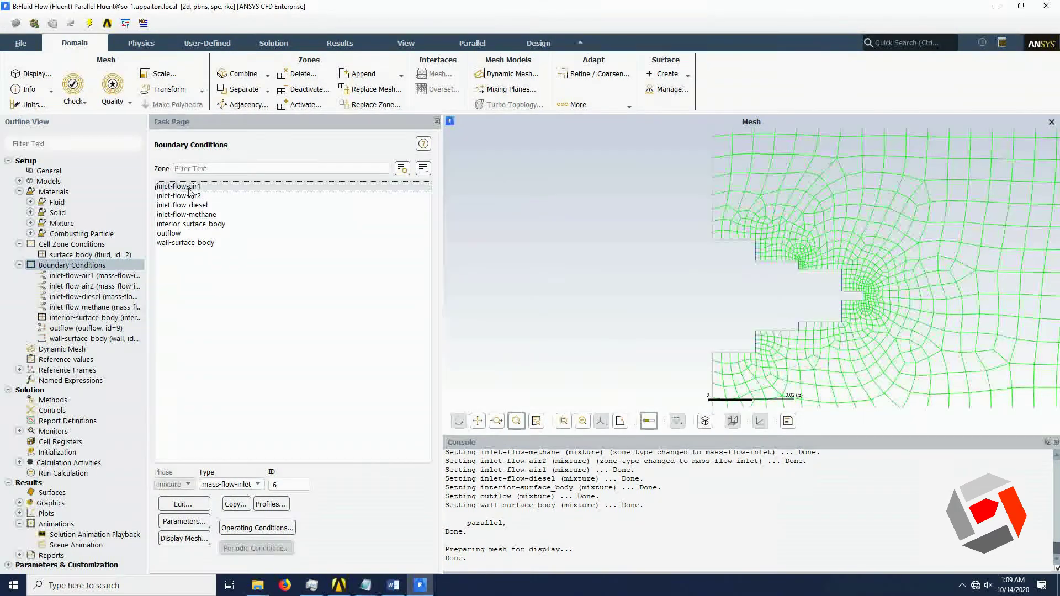
left_click(189, 543)
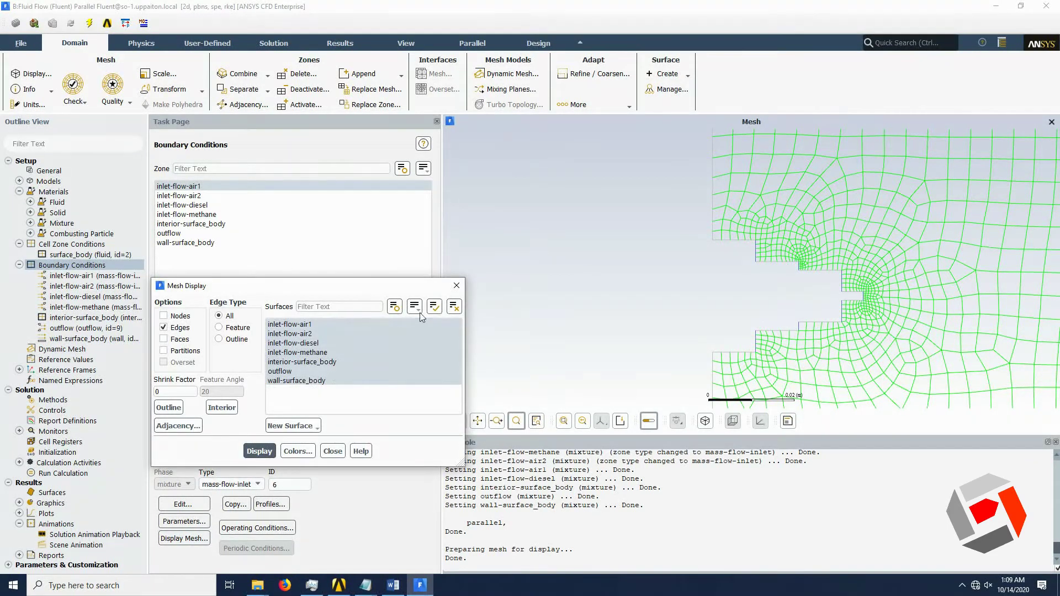
left_click(454, 306)
left_click(290, 324)
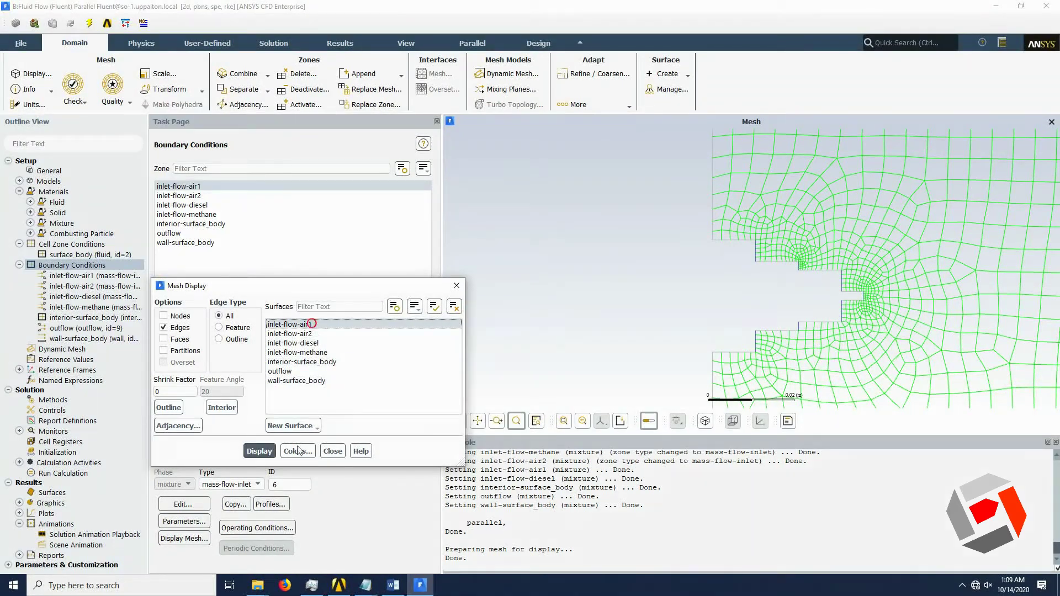
left_click(263, 452)
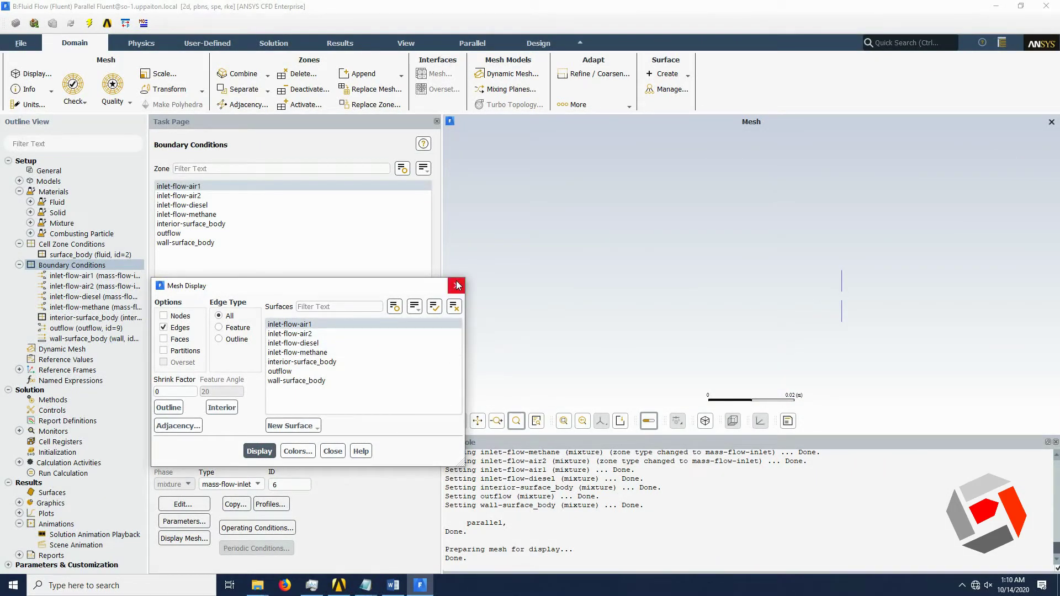
Step: Display the inlet-flow-air2 surface alone, followed by inlet-flow-air1 and inlet-flow-air2 together
left_click(331, 334)
left_click(319, 324)
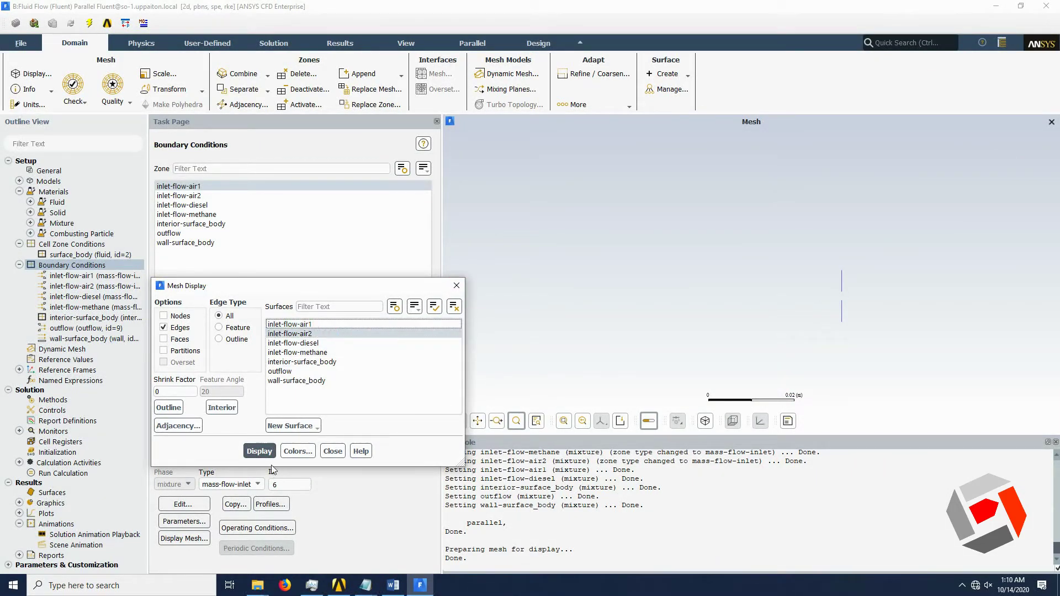
left_click(259, 451)
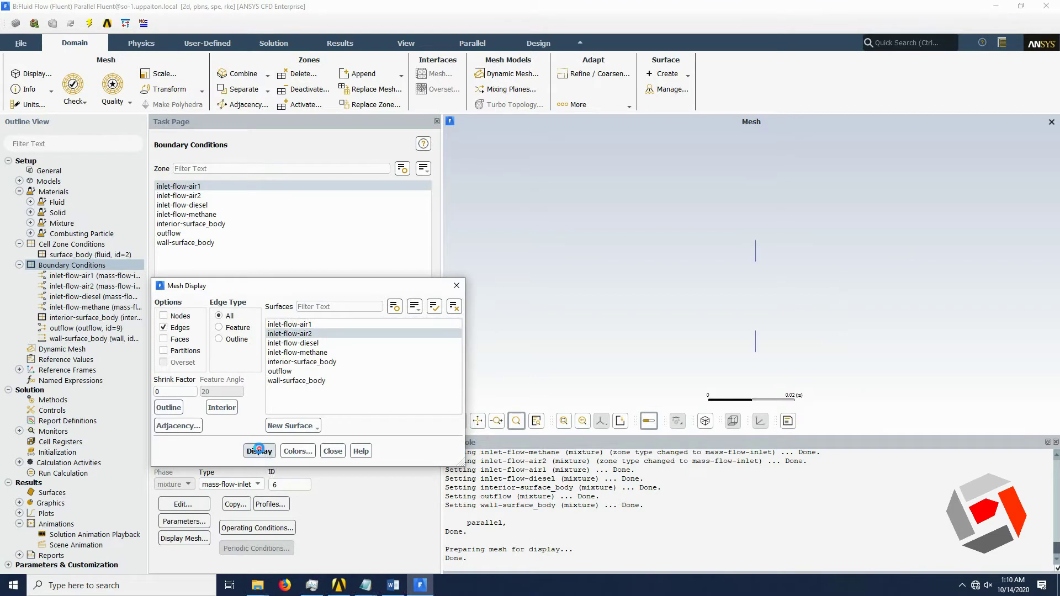
left_click(309, 325)
left_click(259, 451)
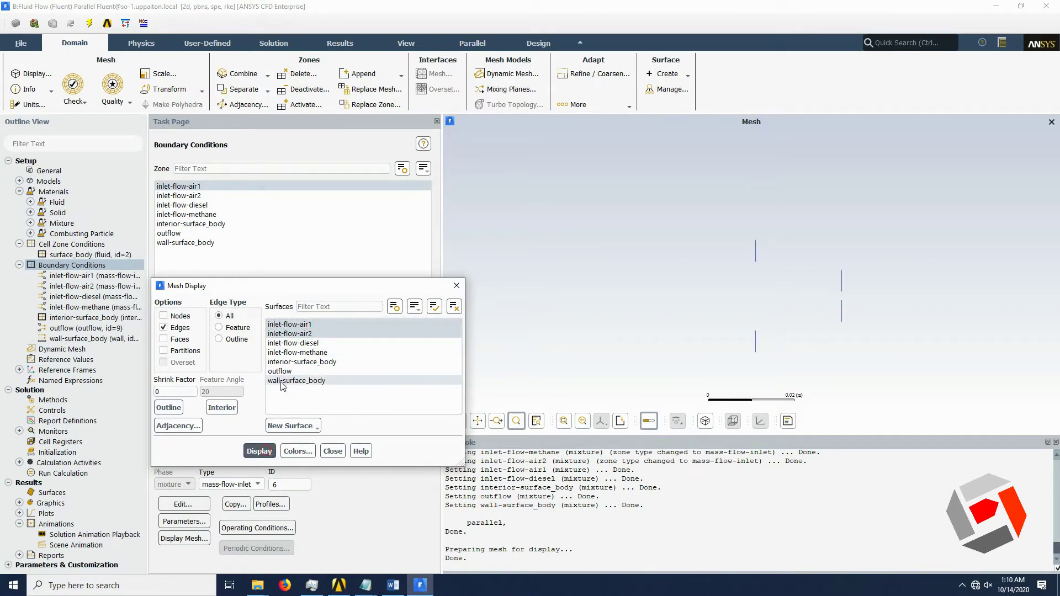
Step: Add inlet-flow-diesel, inlet-flow-methane and outflow to the displayed surfaces, fit the view and close the mesh display settings
left_click(309, 343)
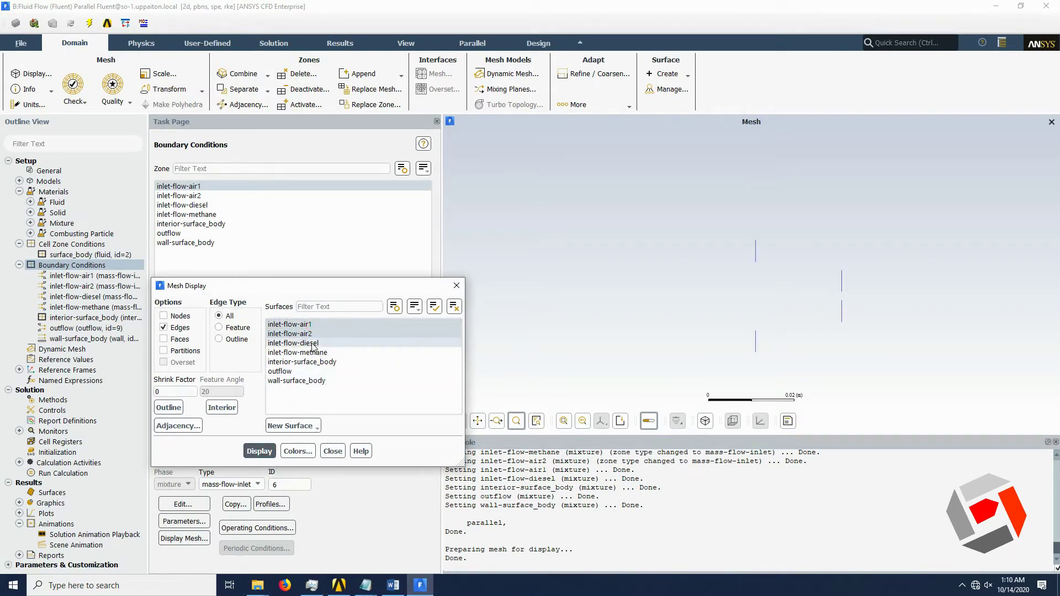
left_click(259, 451)
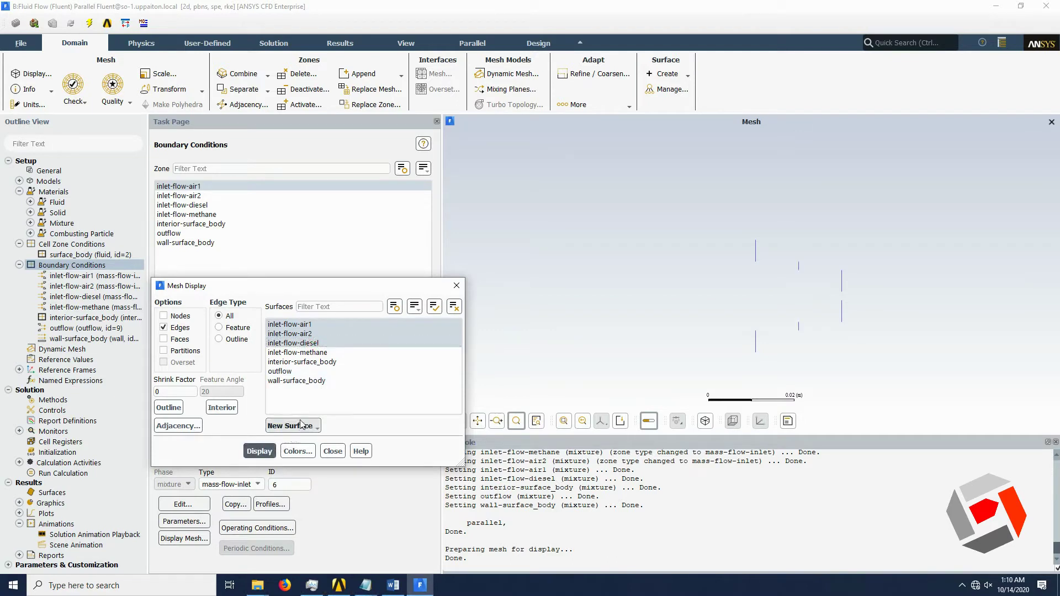
left_click(319, 353)
left_click(260, 451)
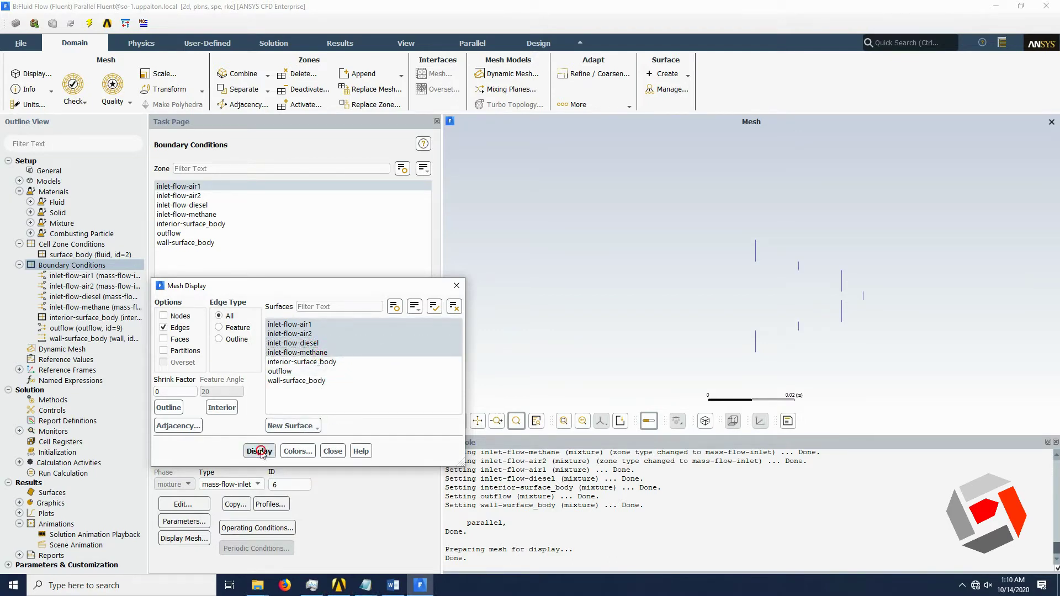
left_click(290, 372)
left_click(260, 452)
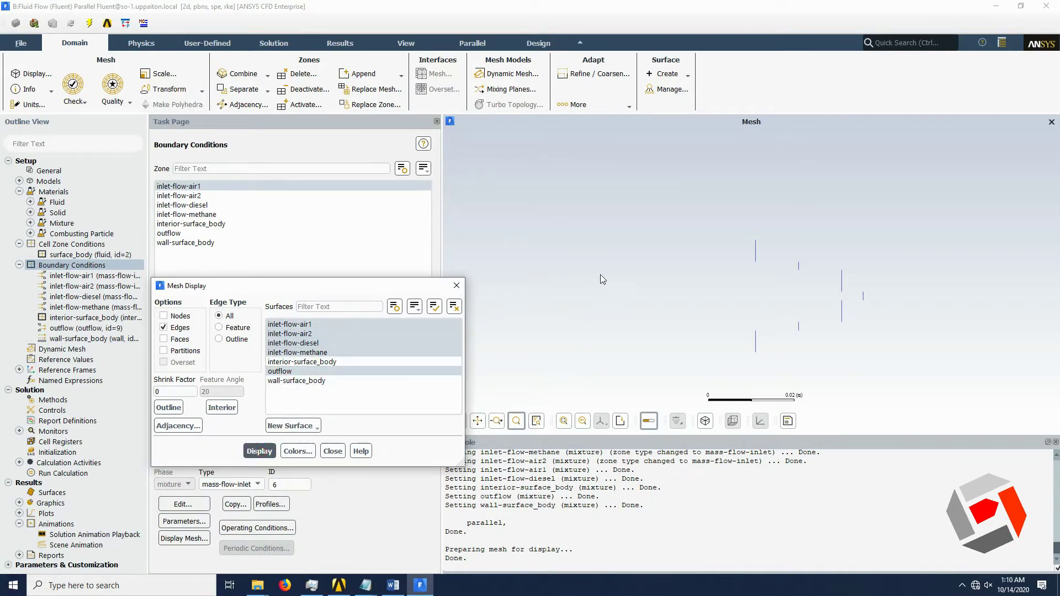
left_click(478, 421)
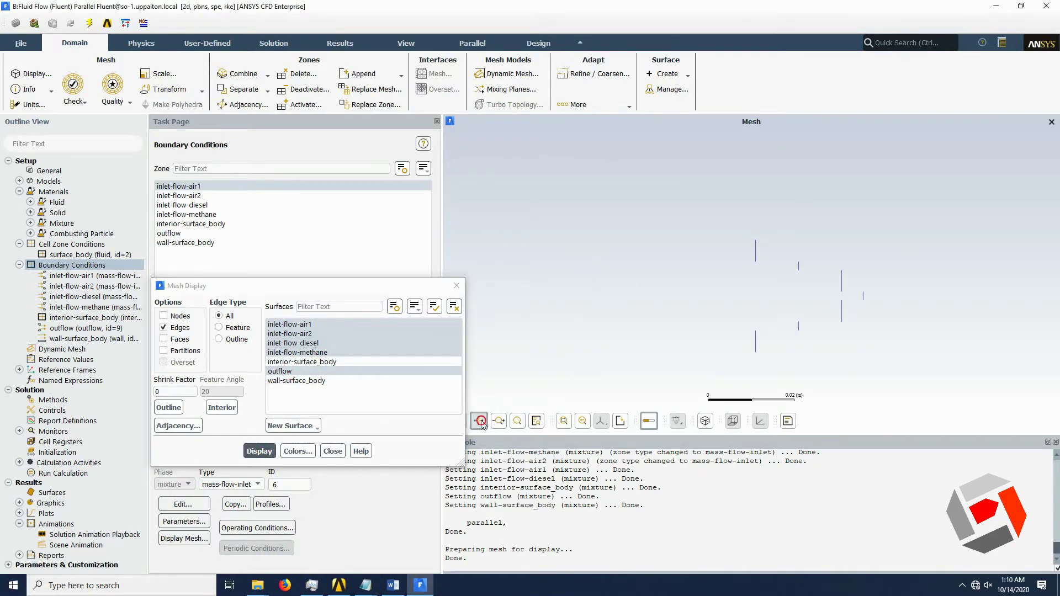
left_click(562, 423)
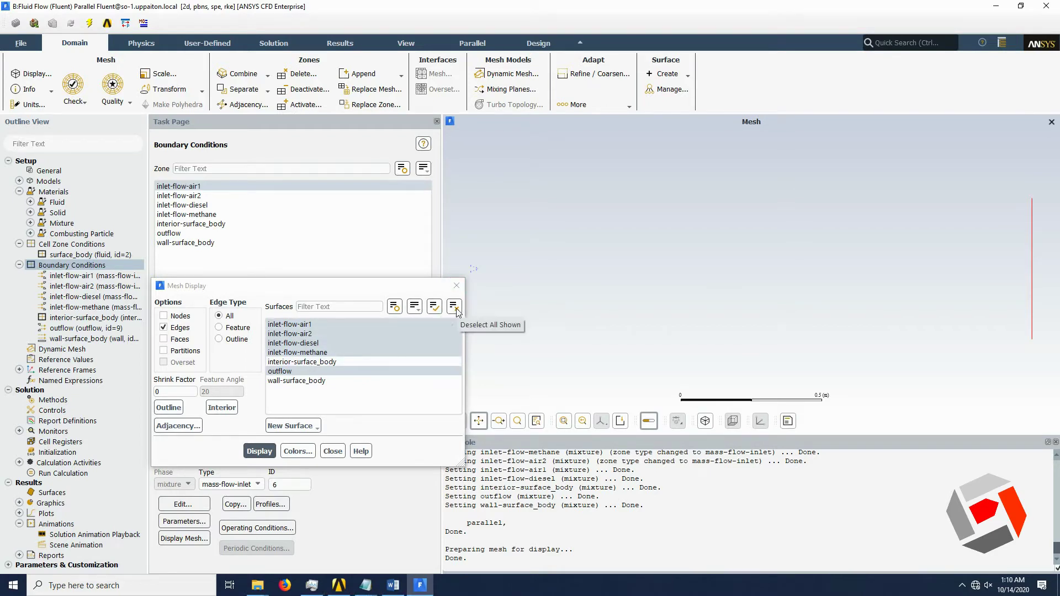
left_click(334, 451)
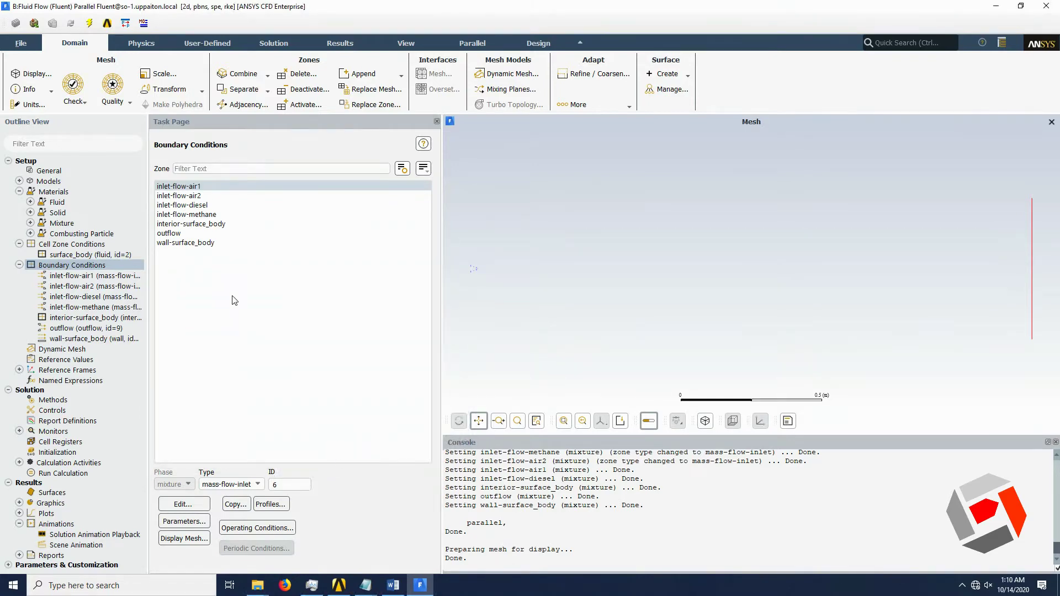
Step: Display the mesh with all surfaces selected again and close the mesh display settings
left_click(183, 538)
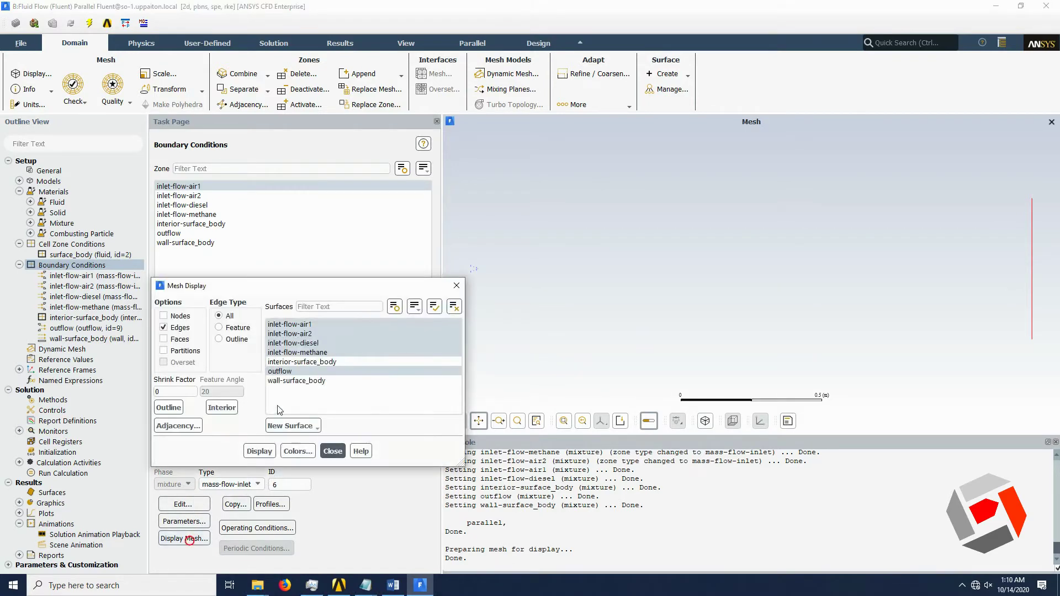
left_click(434, 306)
left_click(259, 455)
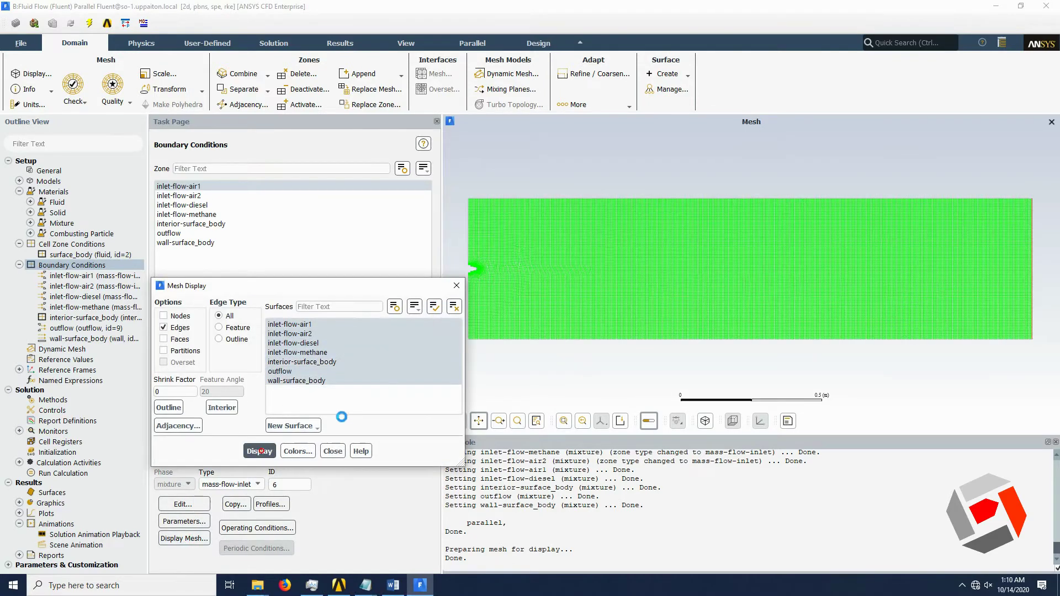
left_click(452, 286)
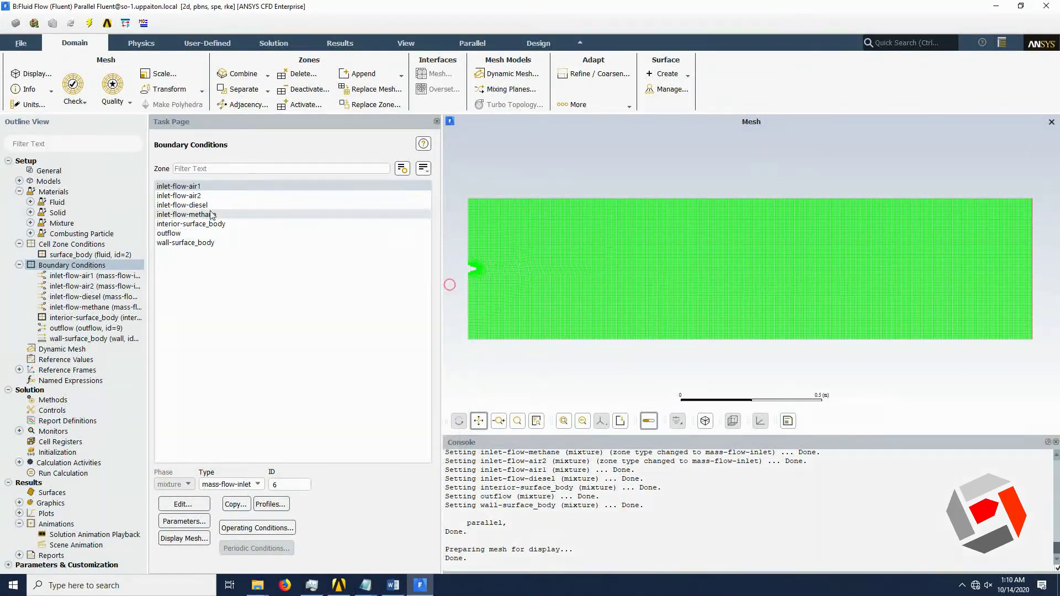
Step: Review inlet-flow-air1's momentum, thermal, species and discrete phase settings, keeping the discrete phase type as escape, and accept them
left_click(184, 504)
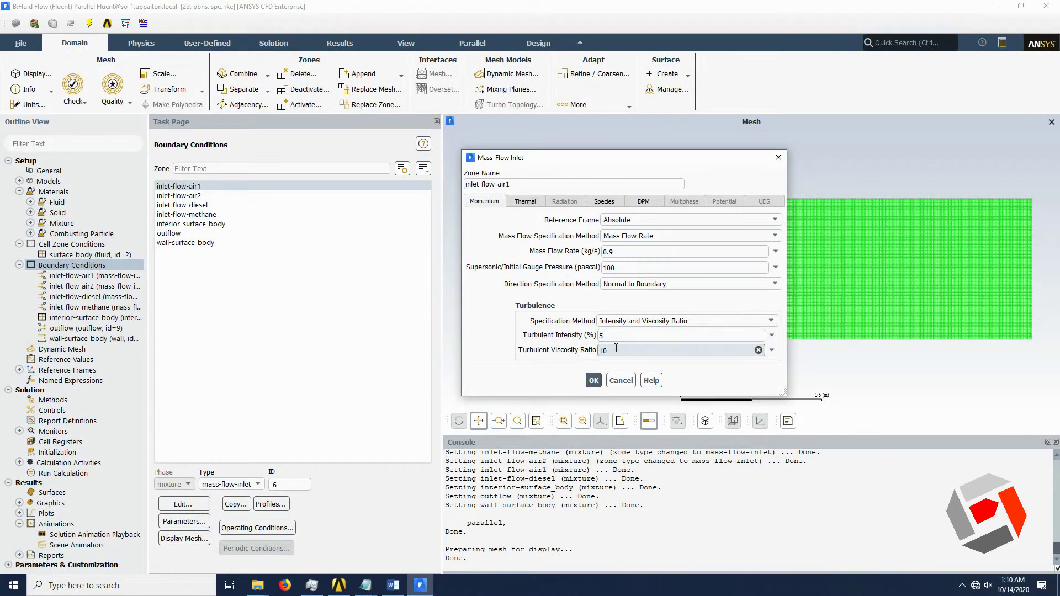
left_click(528, 202)
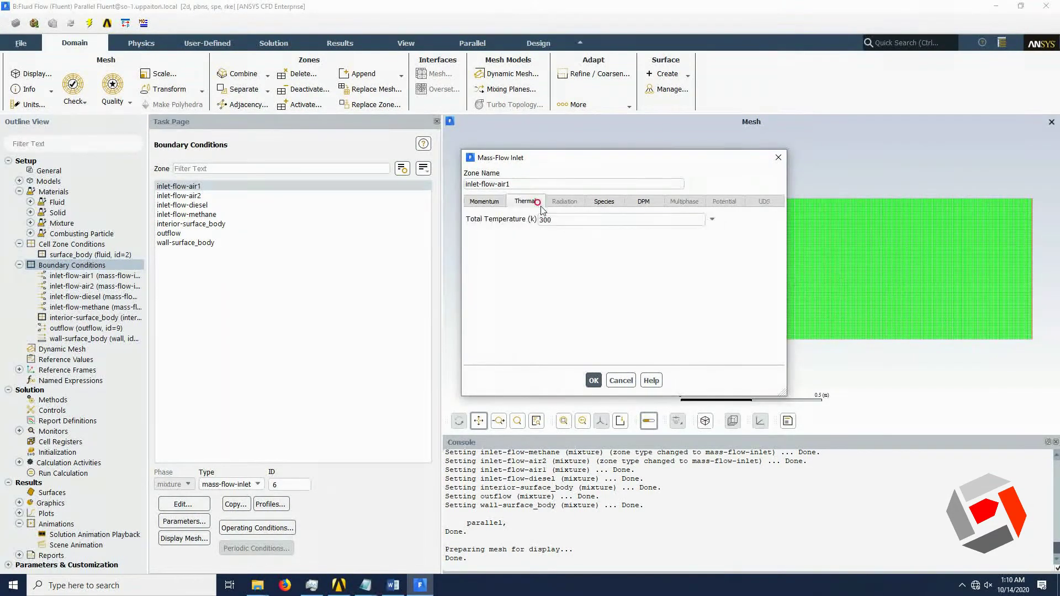
left_click(602, 200)
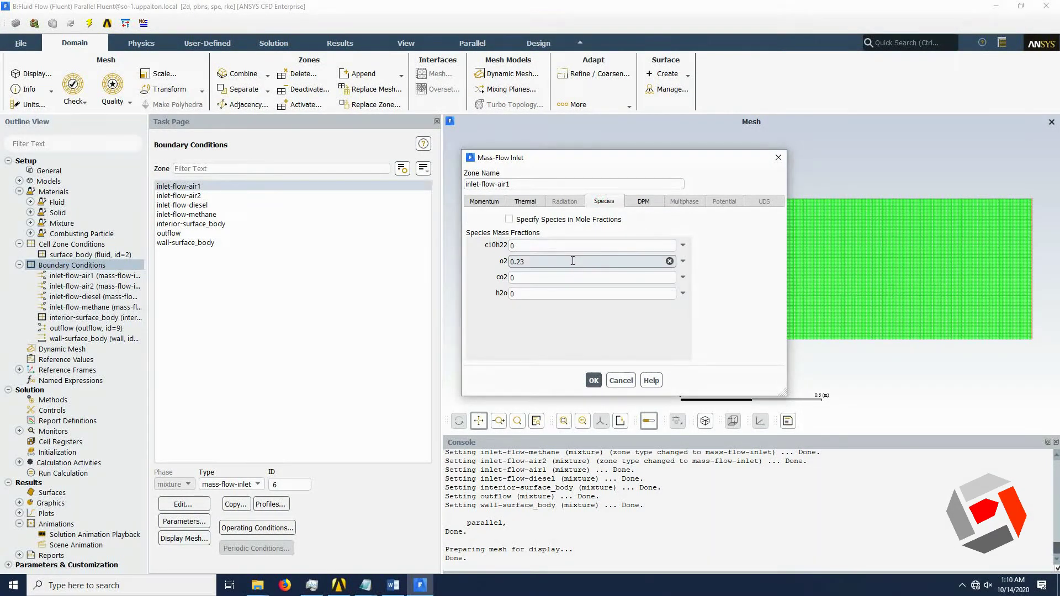
left_click(643, 201)
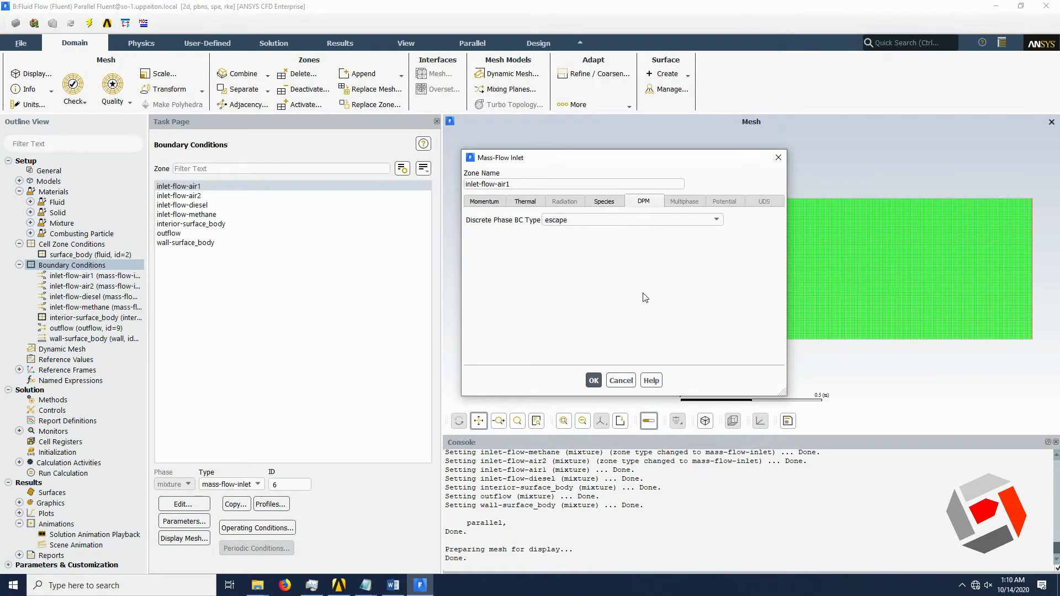
left_click(705, 222)
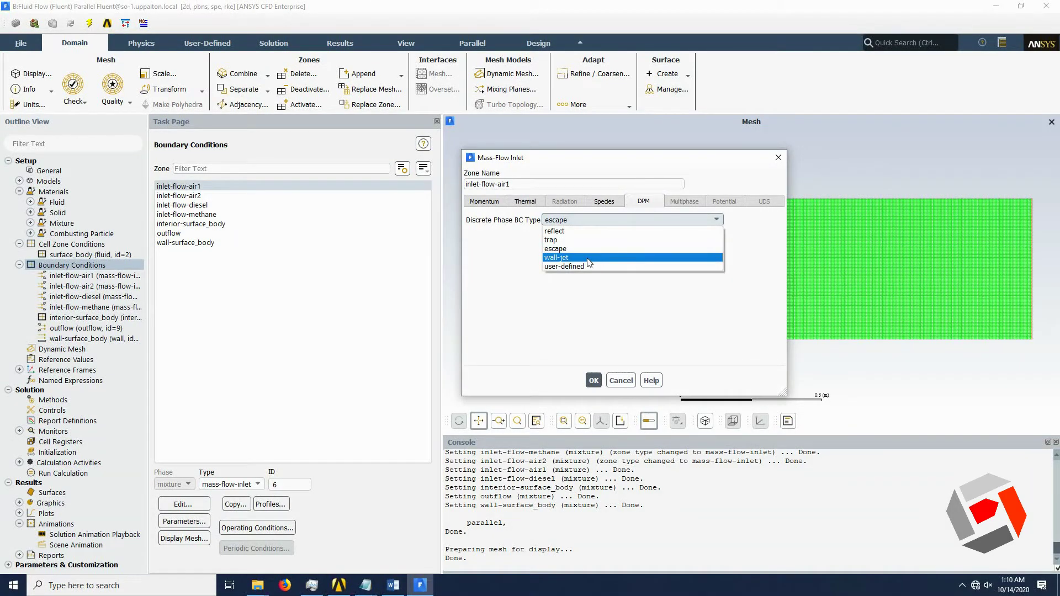
left_click(593, 381)
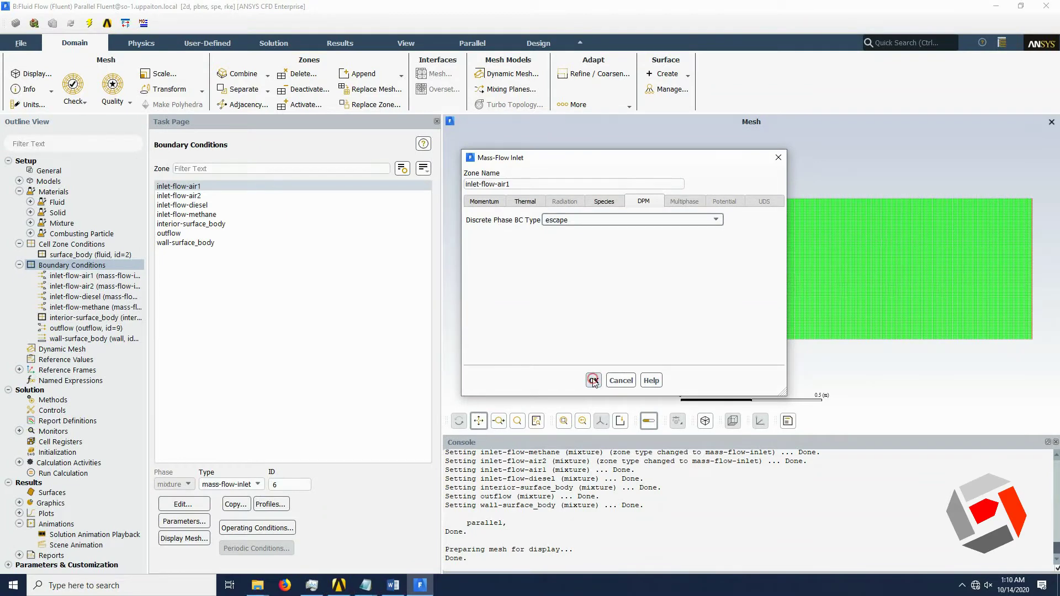
Step: Review inlet-flow-air2's momentum, thermal, species and discrete phase settings and accept them
left_click(193, 196)
left_click(184, 504)
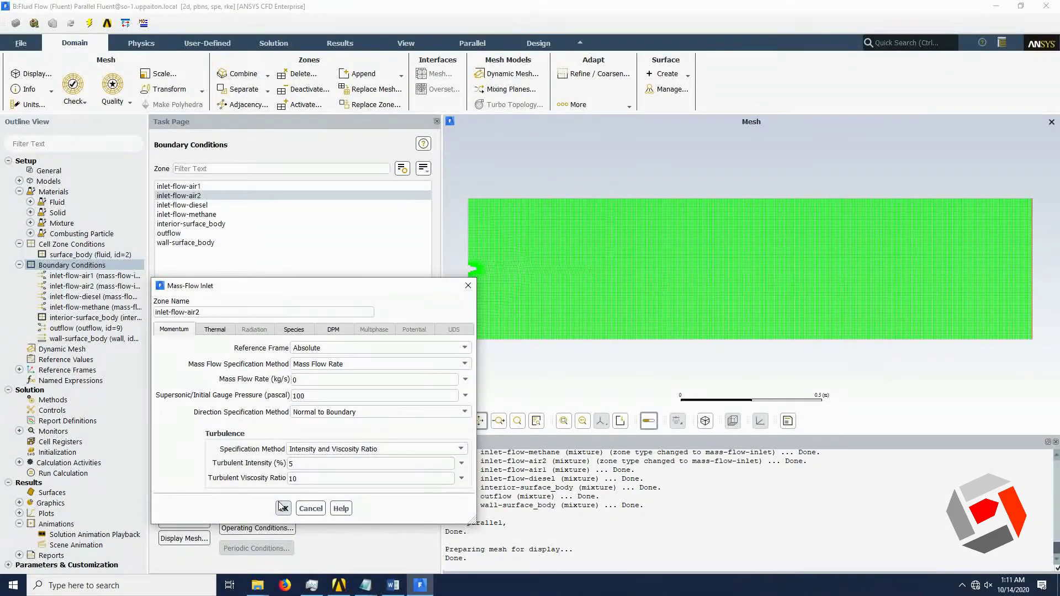
left_click(214, 330)
left_click(305, 331)
left_click(334, 331)
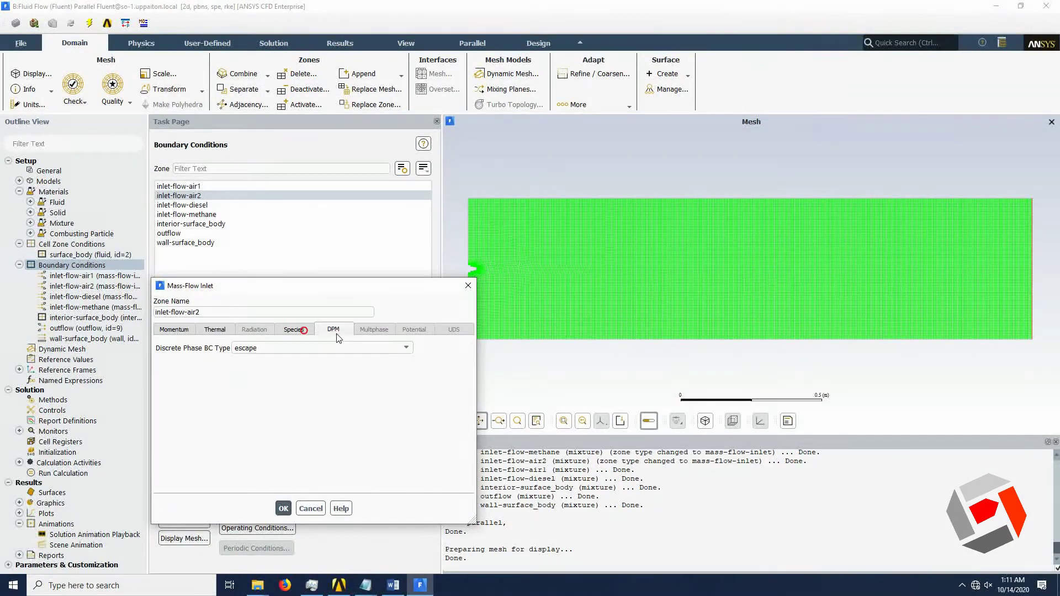
left_click(282, 508)
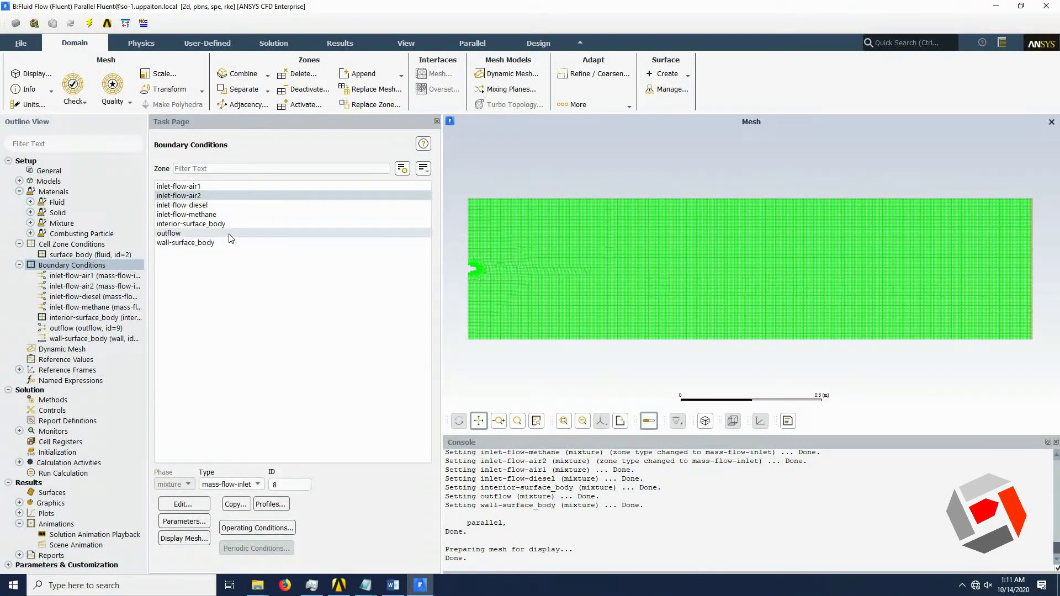
Step: Review inlet-flow-diesel's momentum and thermal settings and enter a c10h22 species mass fraction of 1
left_click(213, 206)
left_click(183, 503)
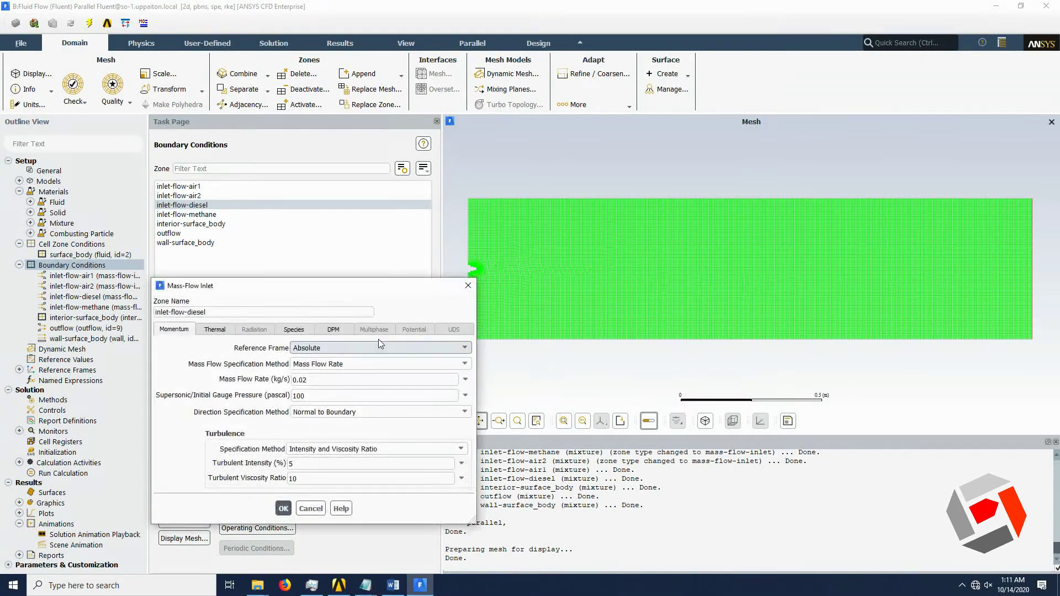
left_click(294, 291)
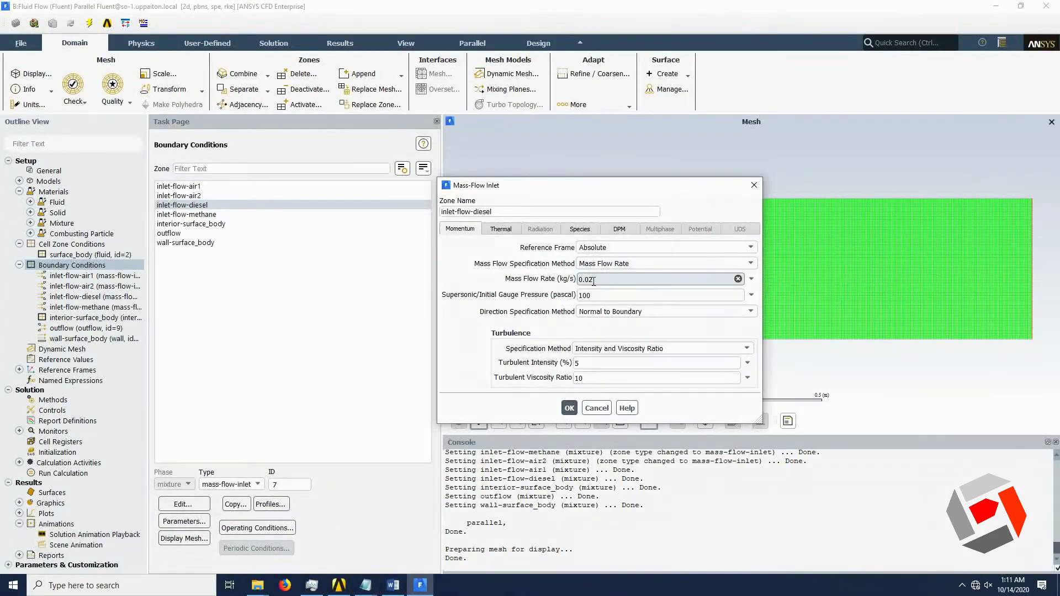
left_click(508, 231)
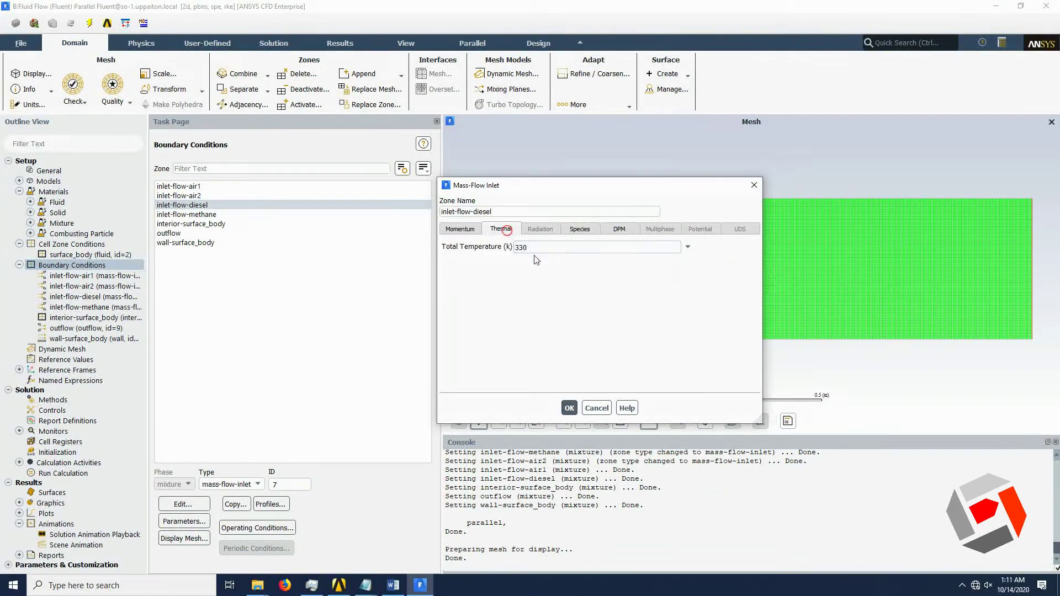
left_click(576, 229)
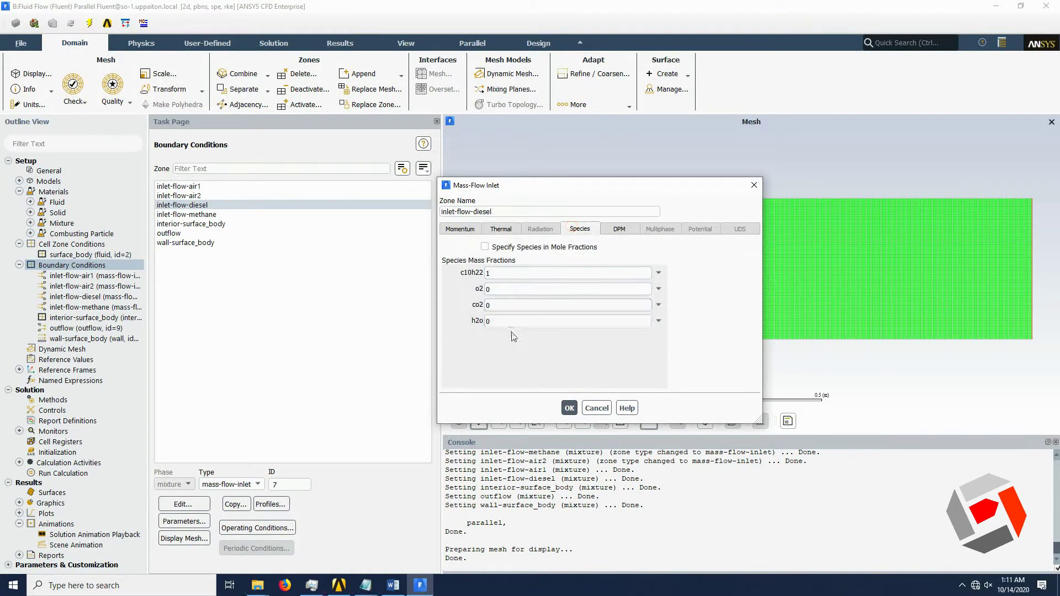
double_click(494, 271)
type("1")
Step: Set the discrete phase boundary type of inlet-flow-diesel to wall-jet and accept the inlet settings
left_click(619, 229)
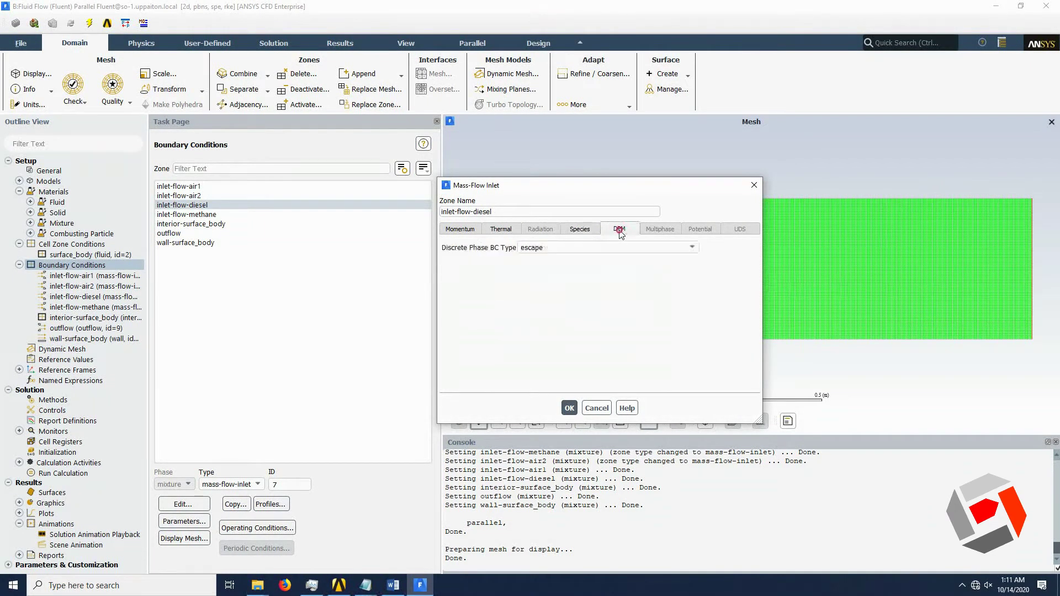
left_click(548, 247)
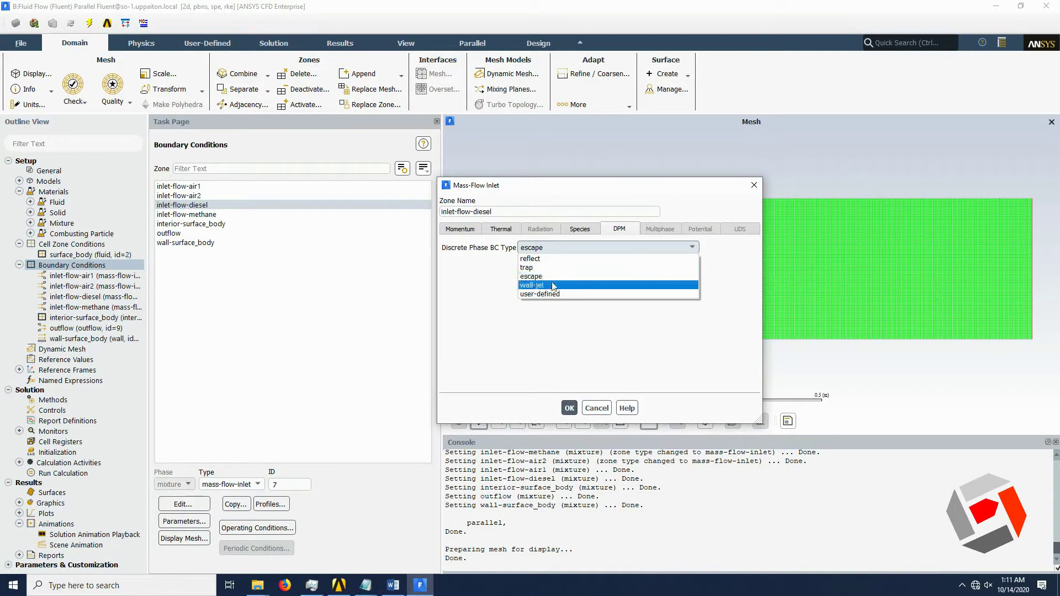
left_click(552, 284)
left_click(570, 408)
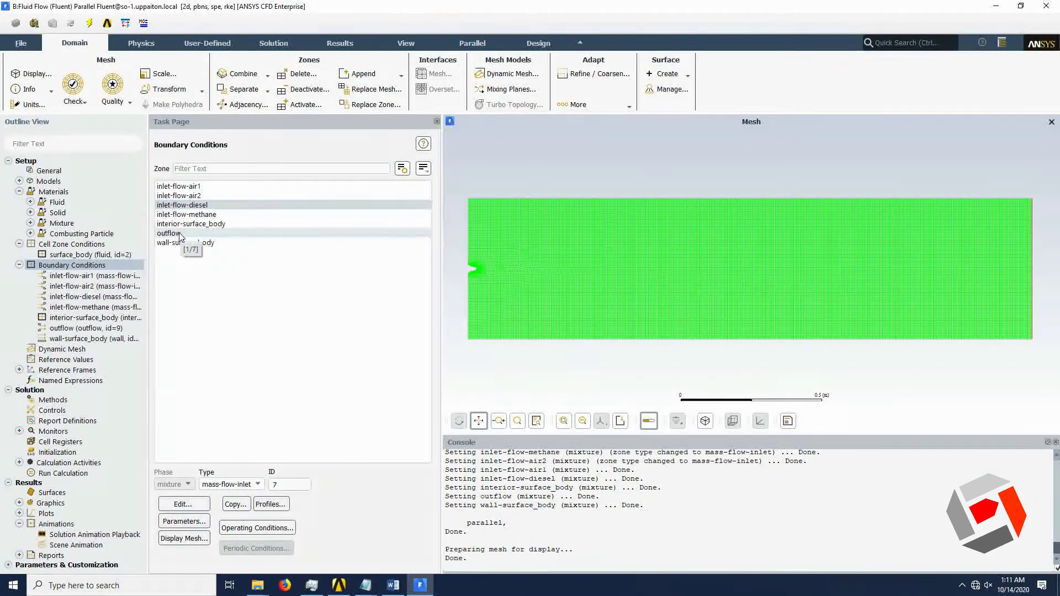
Step: Review inlet-flow-methane's momentum, thermal, species and discrete phase settings and the outflow's settings, accepting both
left_click(188, 216)
double_click(186, 214)
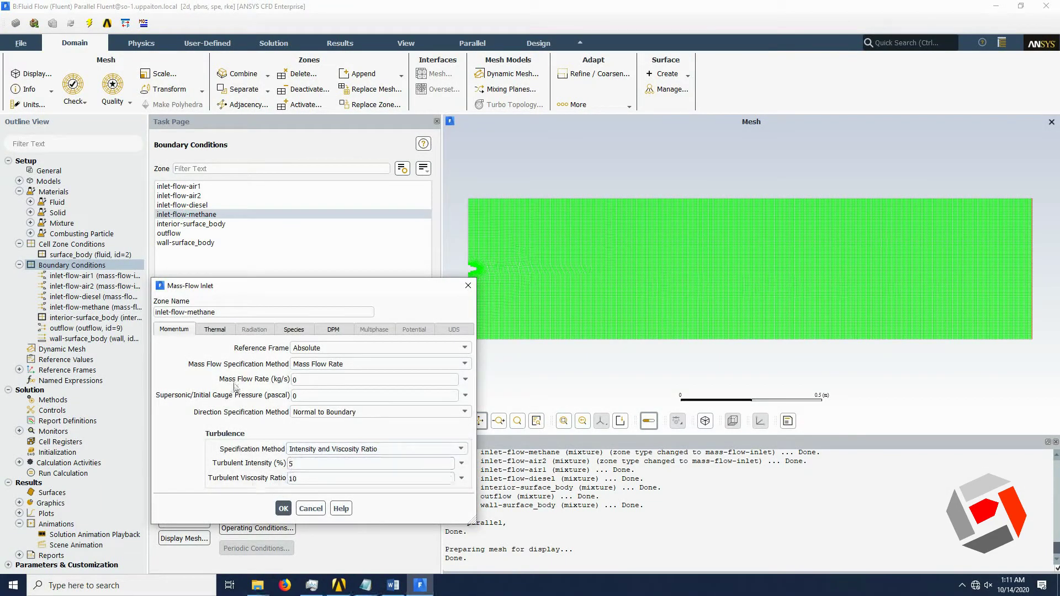
left_click(215, 330)
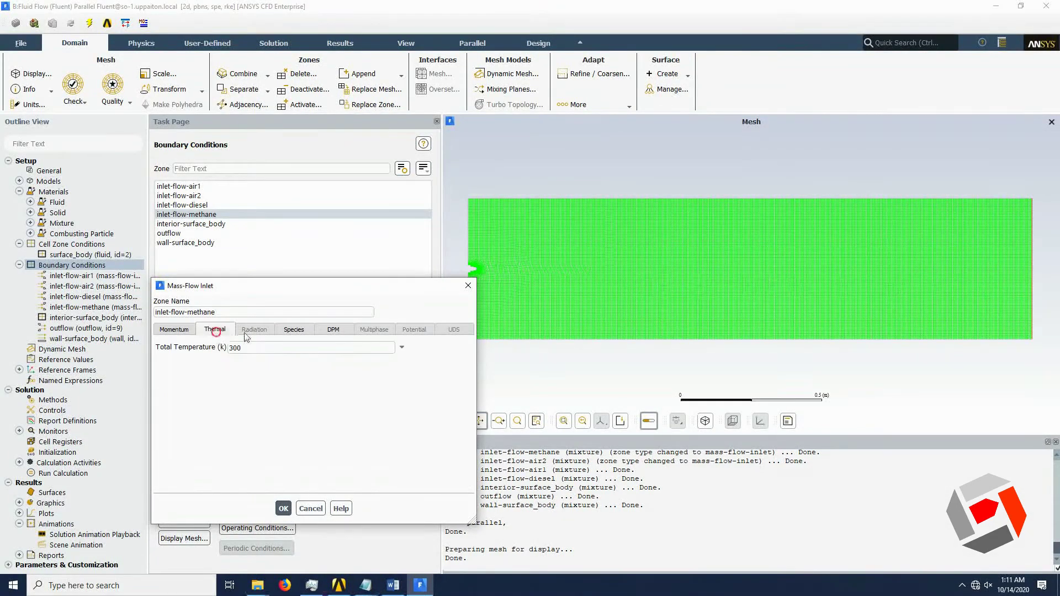
left_click(289, 331)
left_click(331, 331)
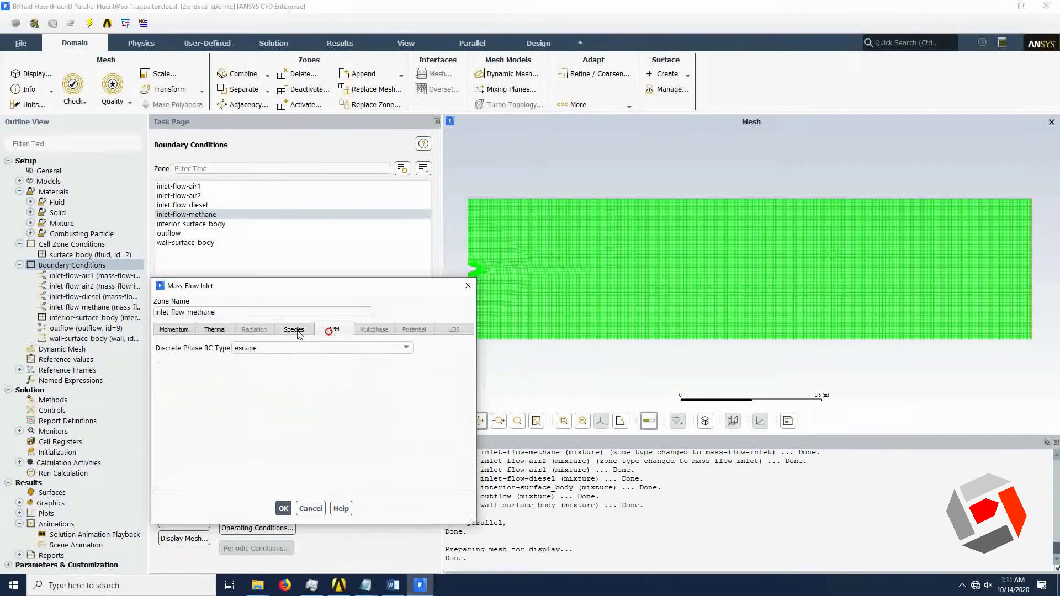
left_click(283, 509)
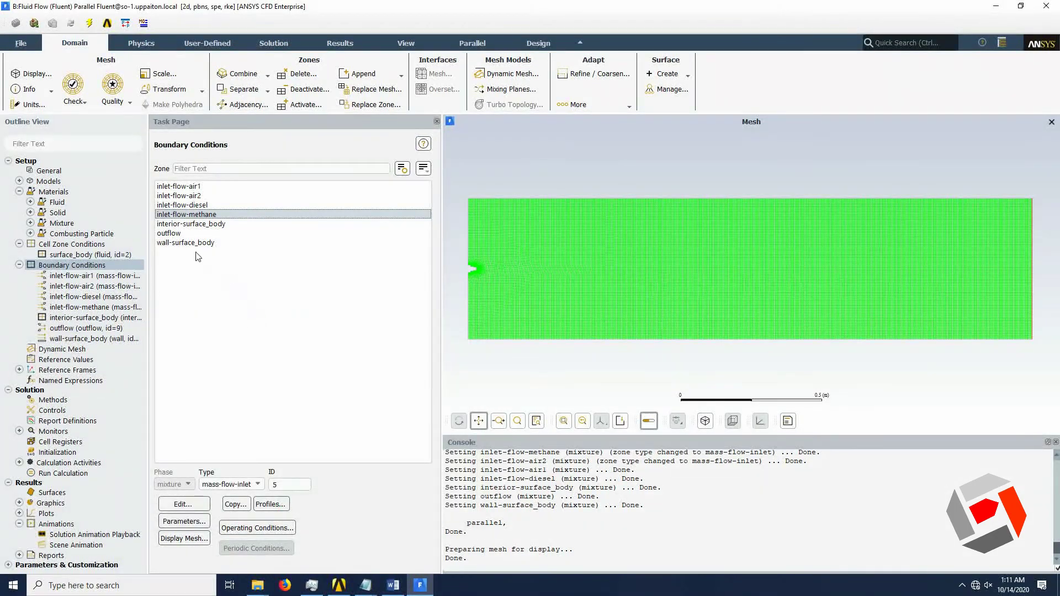
double_click(186, 235)
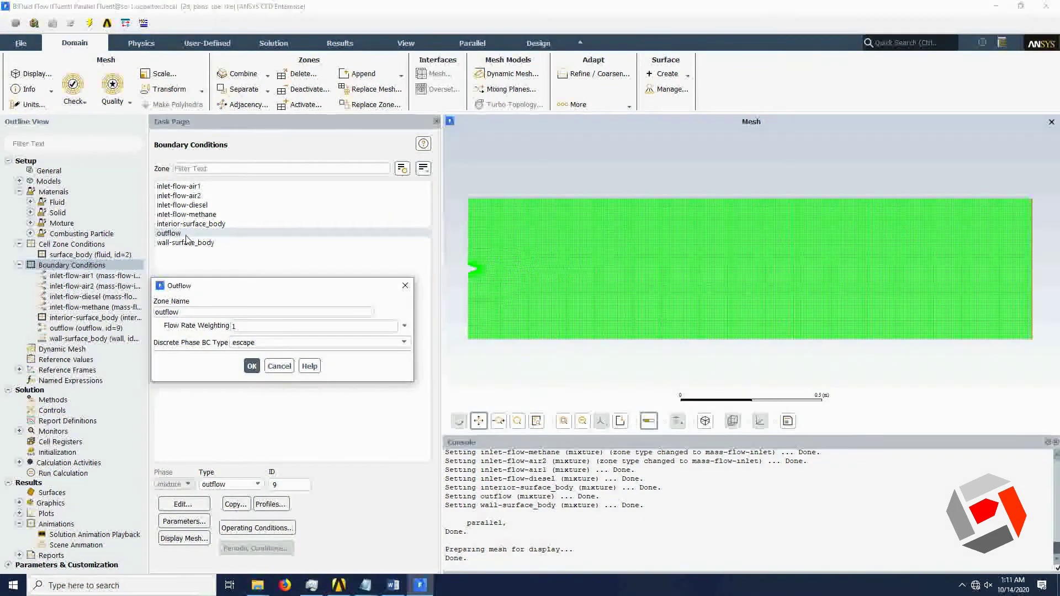
left_click(252, 367)
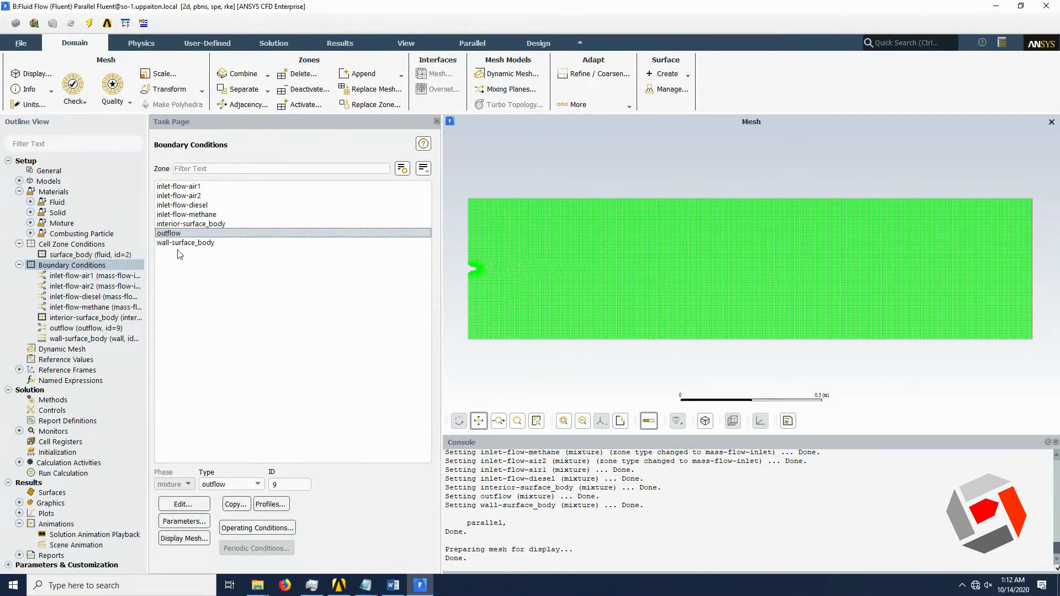
Step: Look through the reference frames, calculation activities, solution methods and monitors of the case
left_click(19, 265)
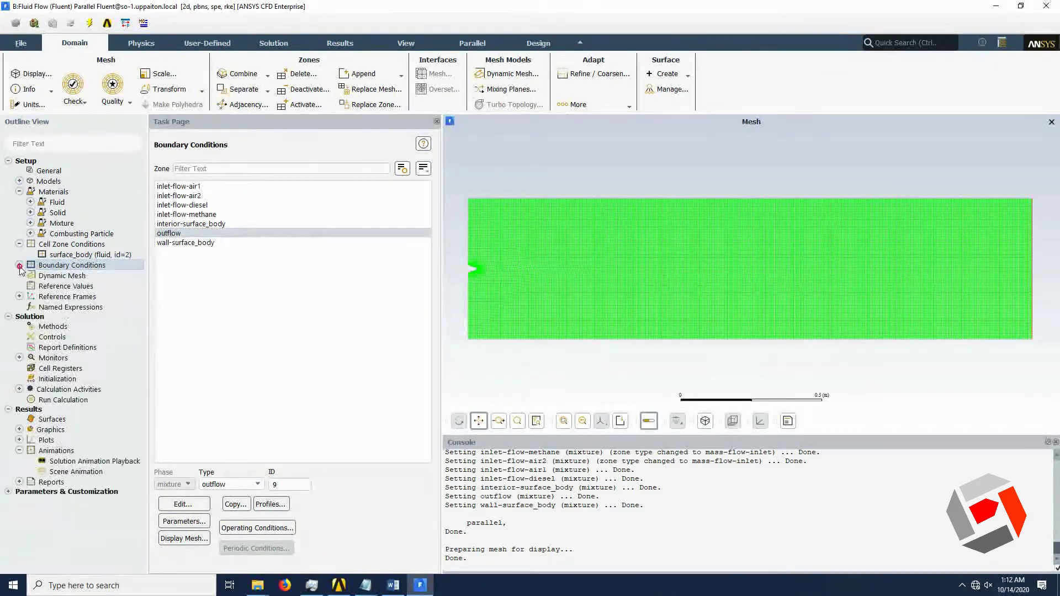
left_click(19, 297)
left_click(19, 297)
left_click(19, 389)
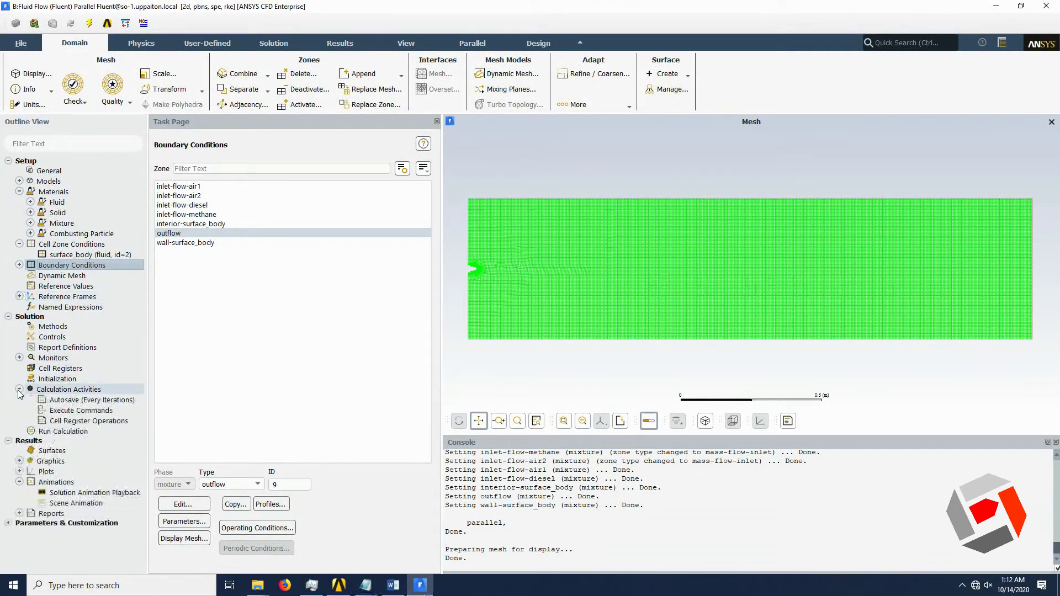
left_click(19, 390)
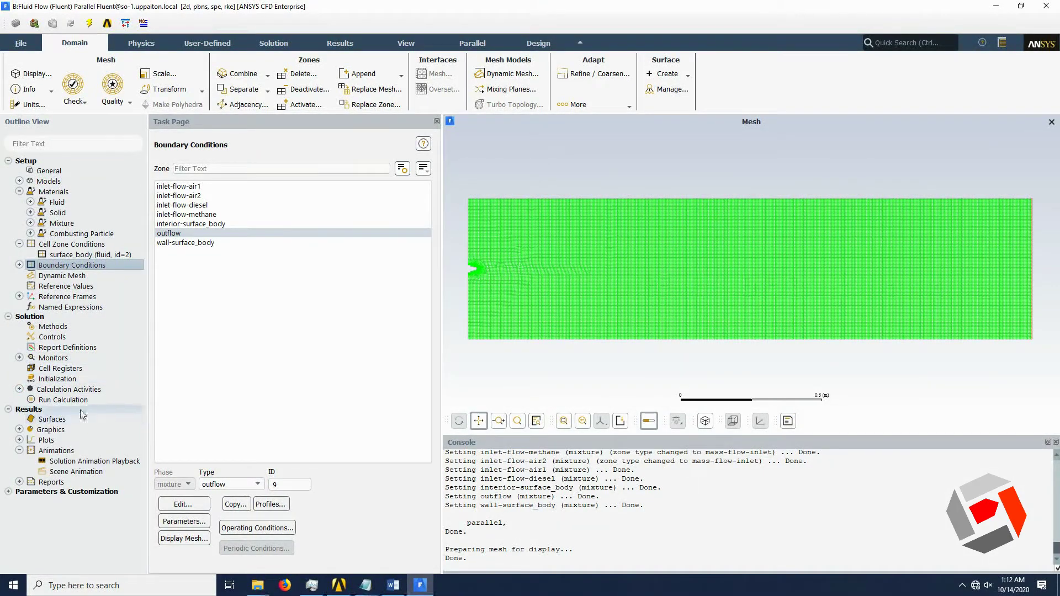
left_click(63, 329)
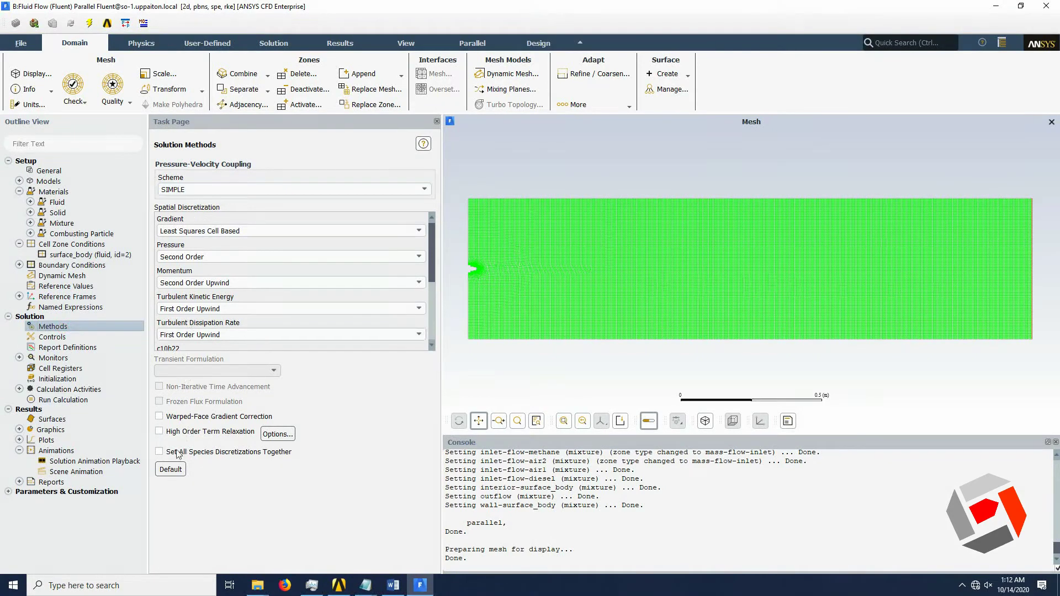
double_click(68, 358)
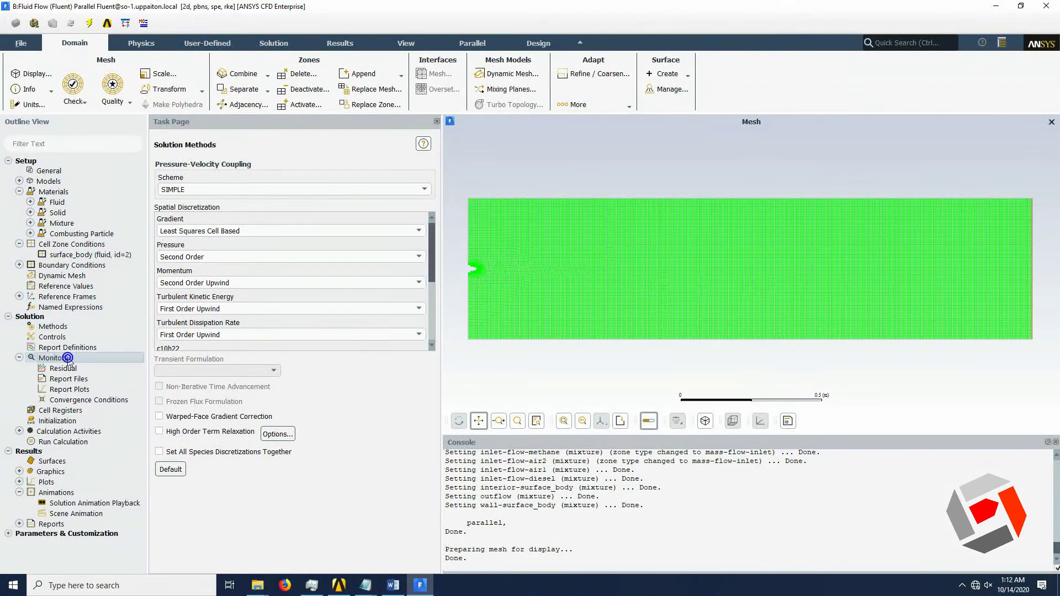
left_click(18, 358)
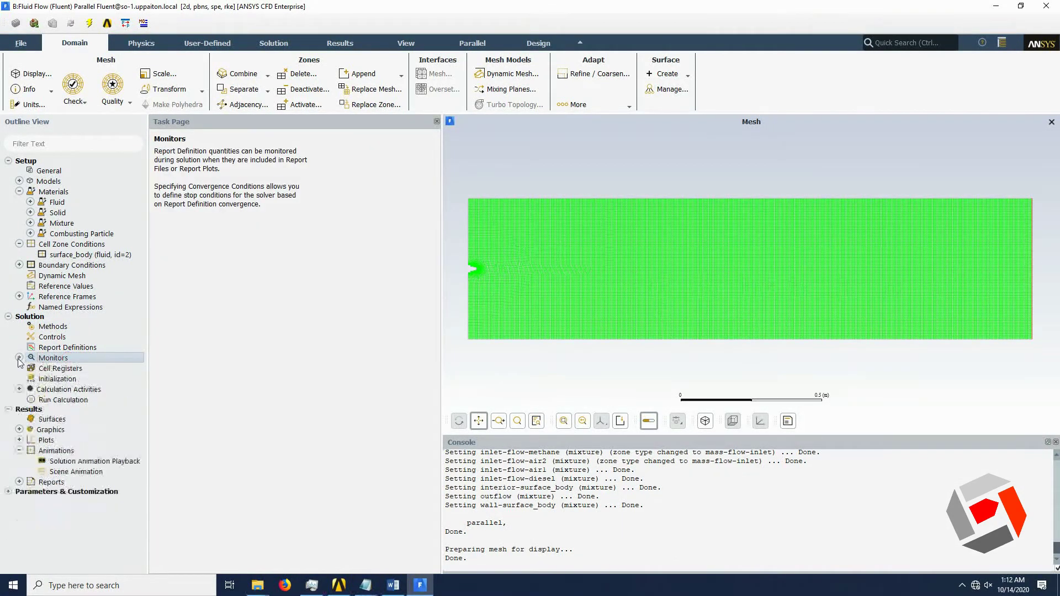
Step: Initialize the solution with standard initialization computed from all-zones, clearing the existing animation history
left_click(66, 378)
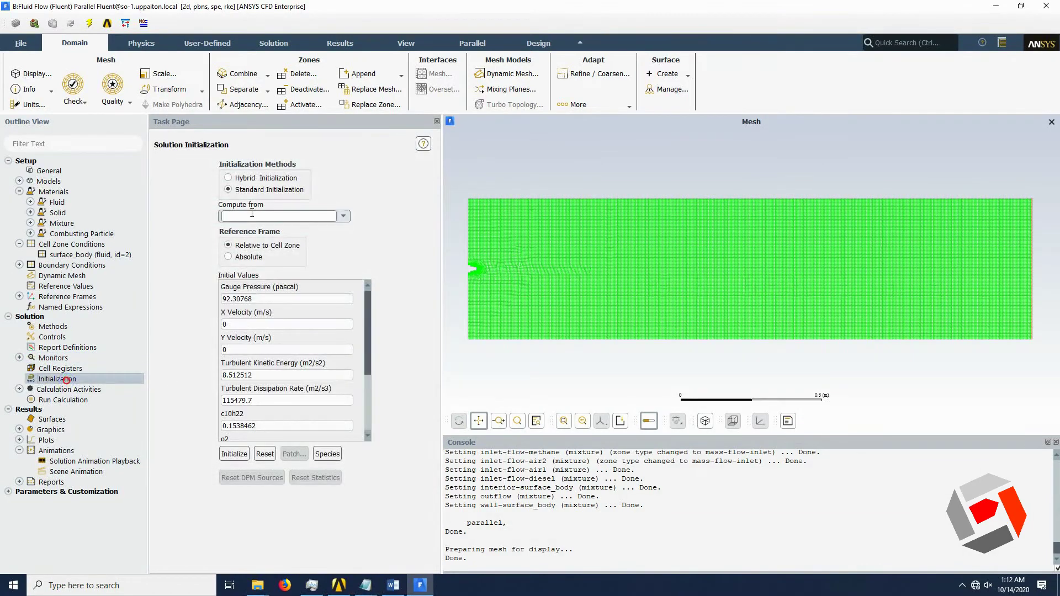
left_click(312, 217)
left_click(295, 229)
left_click(242, 454)
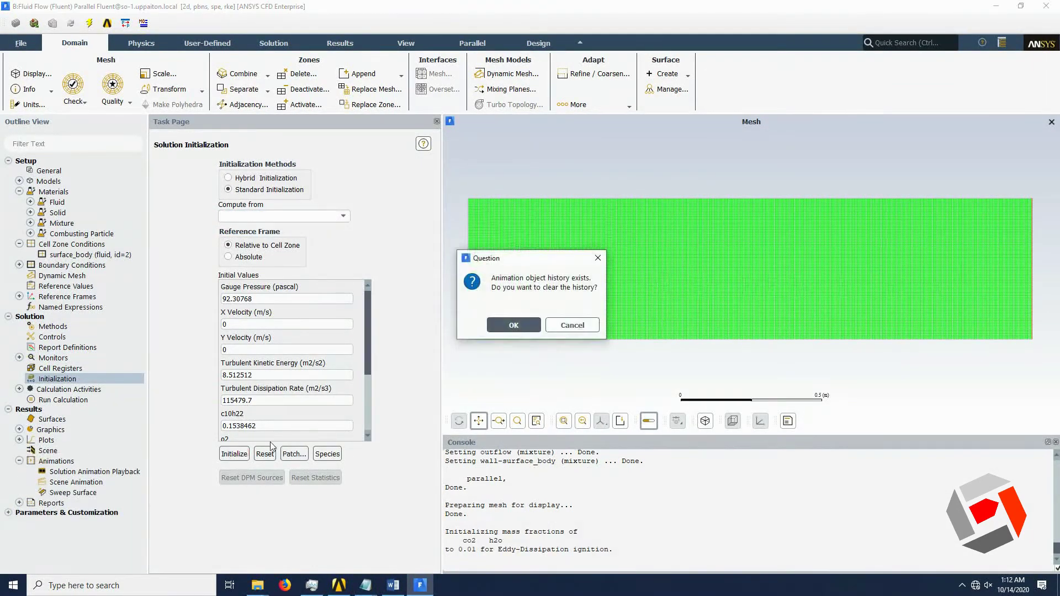
left_click(513, 326)
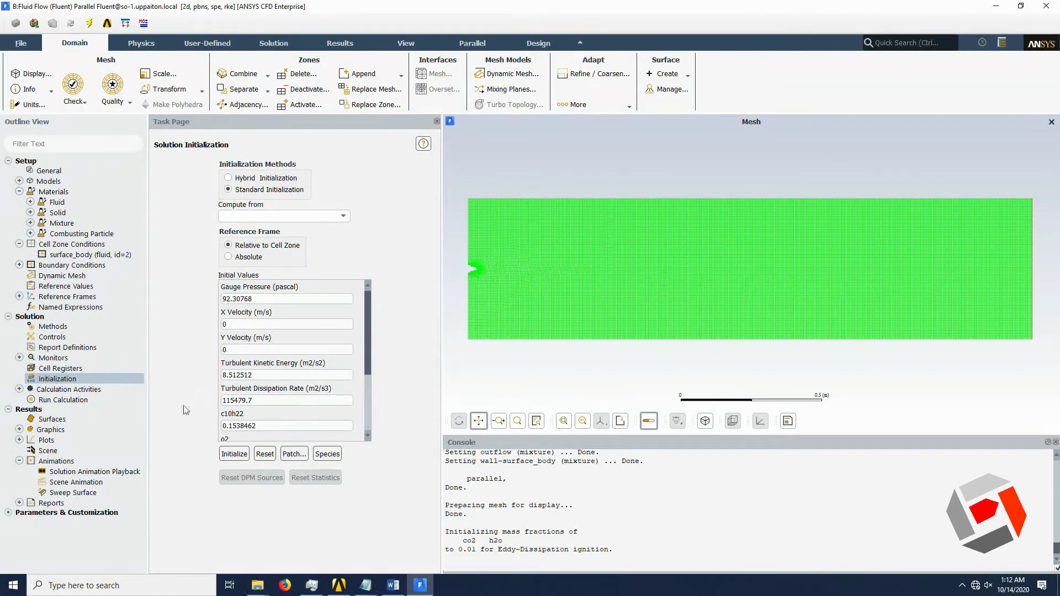
Step: Delete the pressure-animation and temp-animation solution animations from the calculation activities
left_click(19, 389)
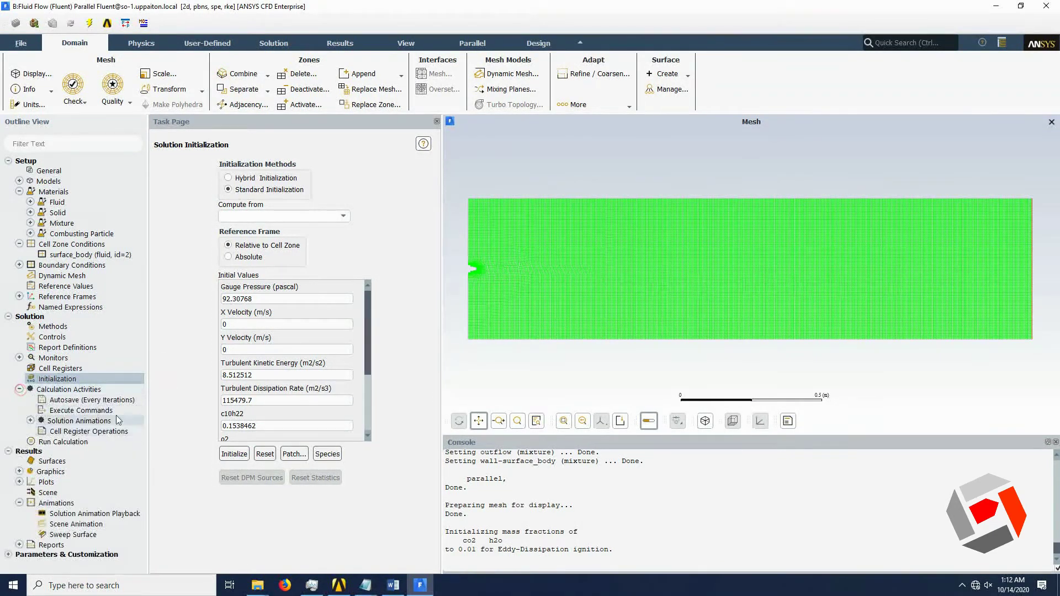
left_click(31, 421)
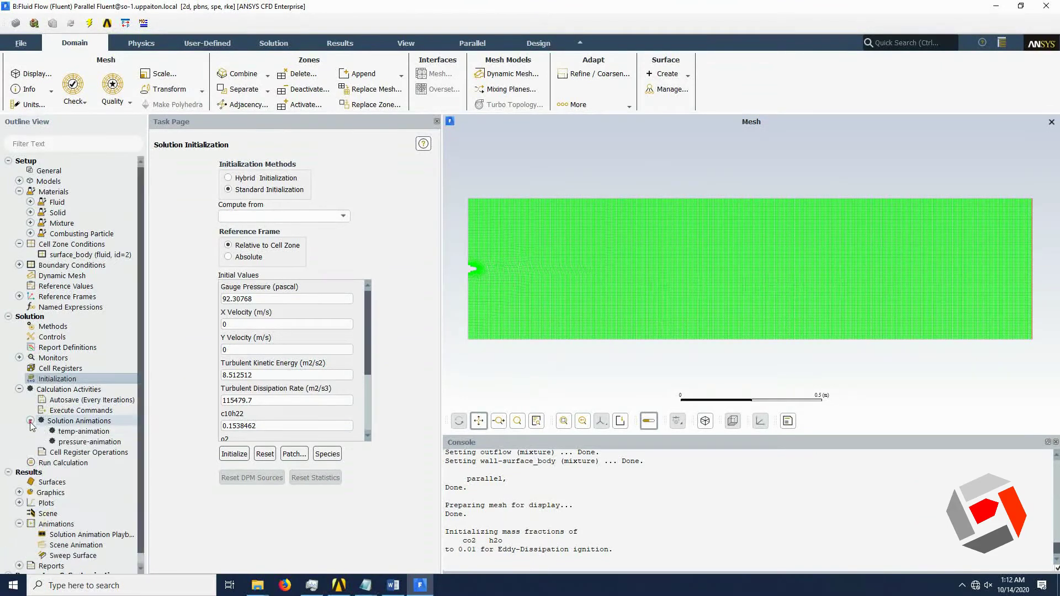
right_click(84, 442)
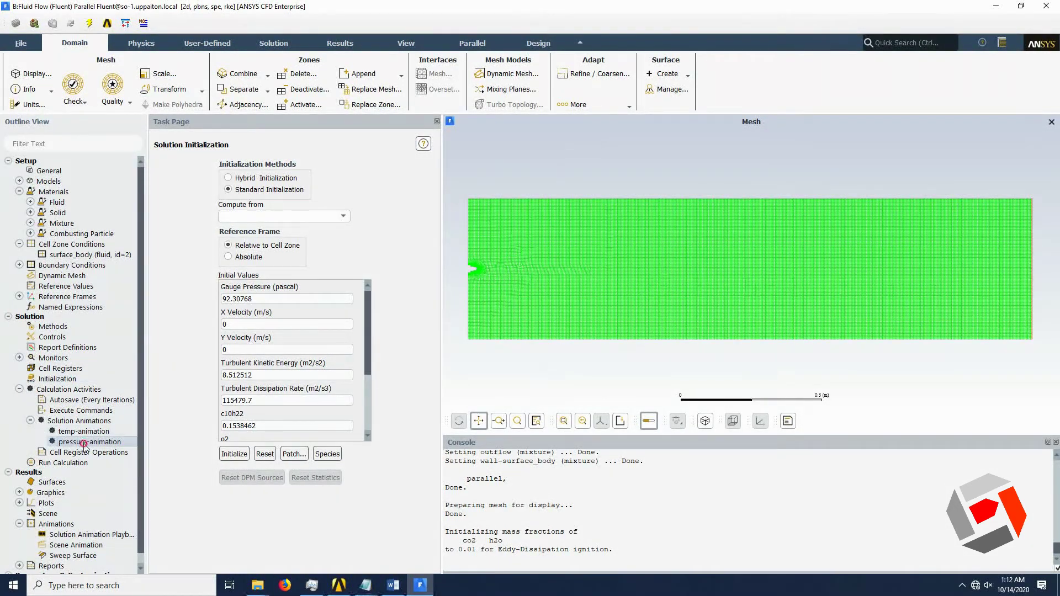
left_click(105, 479)
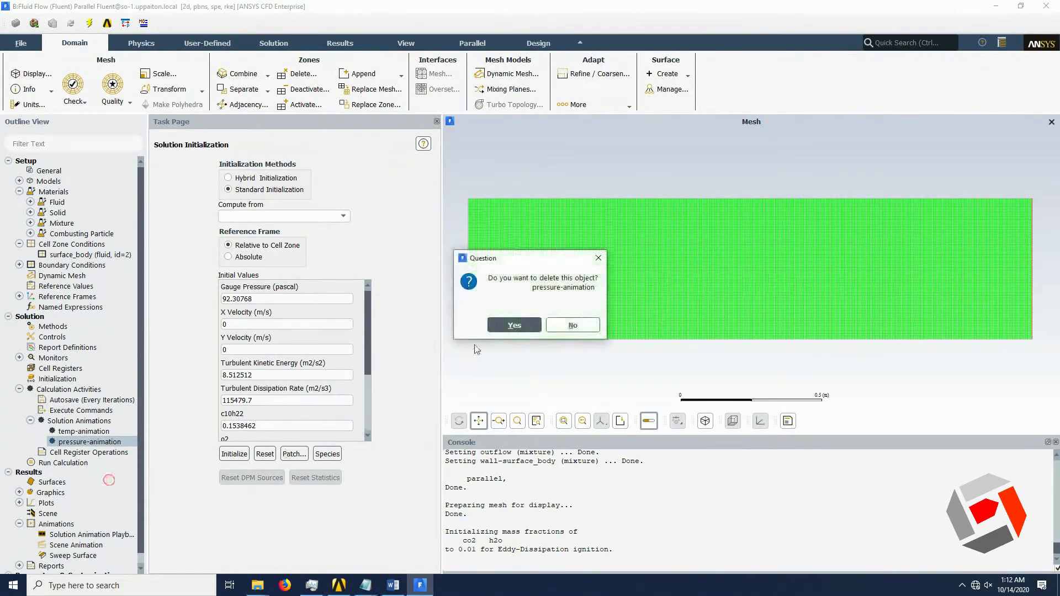
left_click(504, 321)
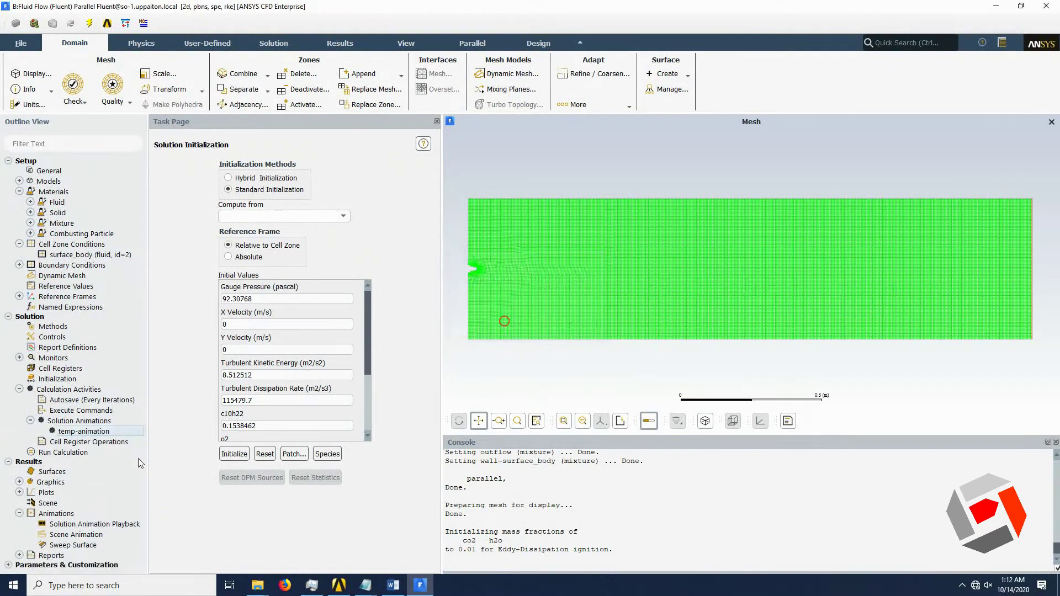
right_click(85, 434)
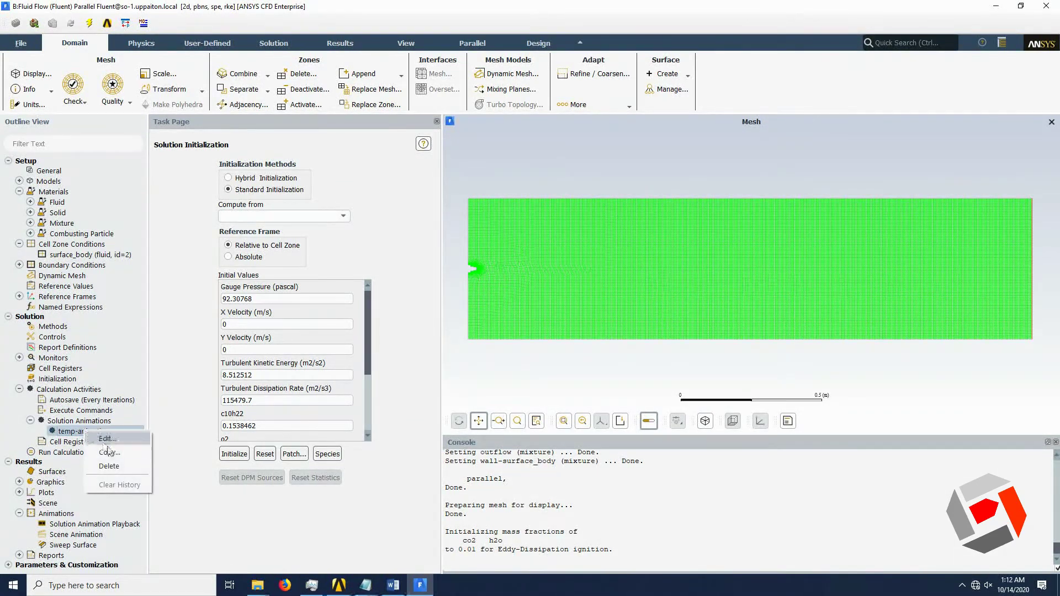
left_click(116, 464)
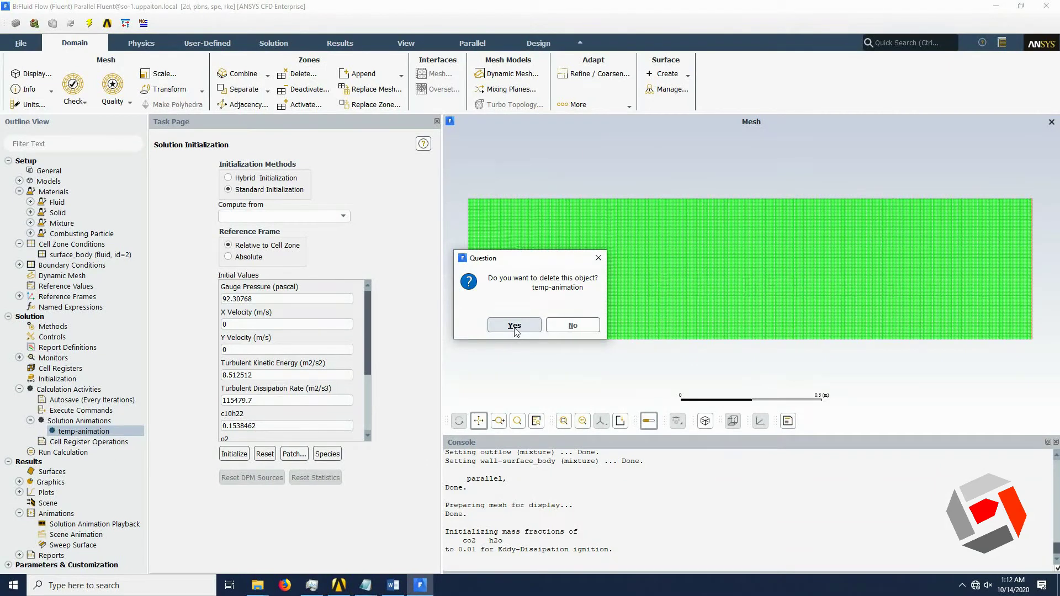
left_click(514, 327)
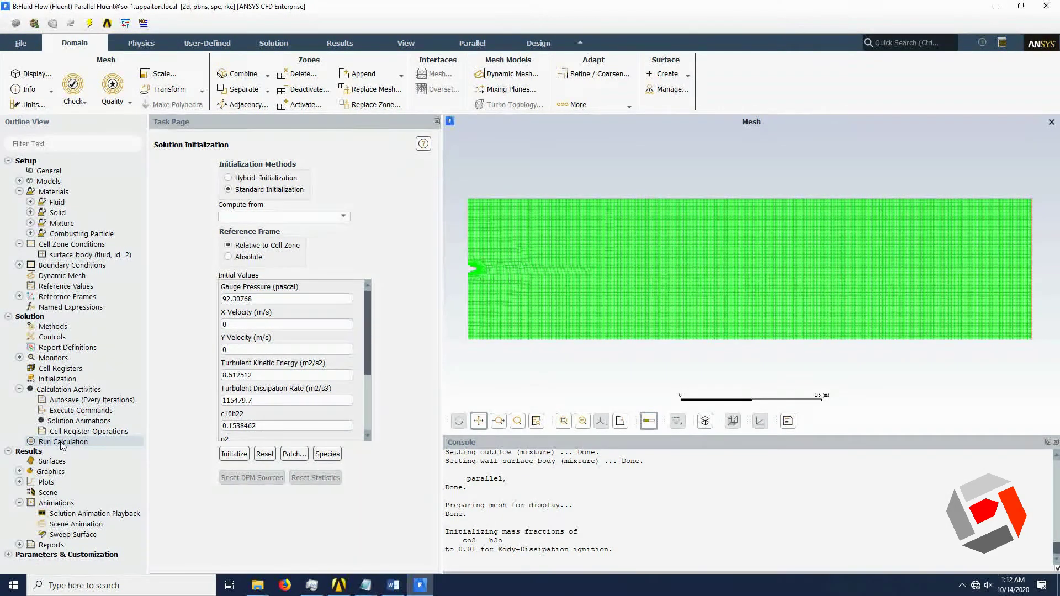
Step: Reinitialize the solution with values computed from all-zones, discarding the unsaved data
left_click(343, 215)
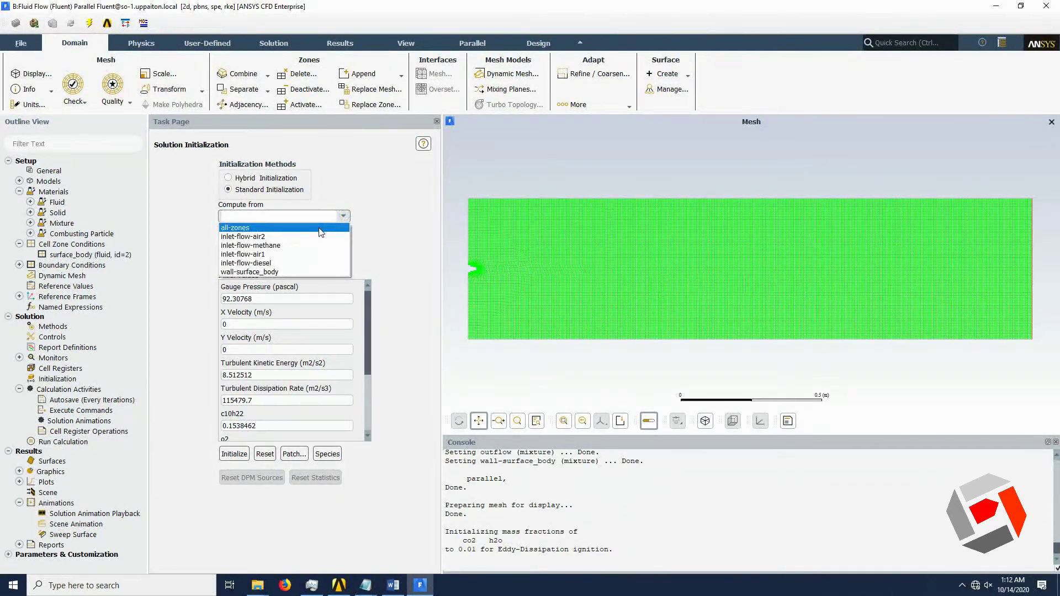
left_click(320, 228)
left_click(234, 453)
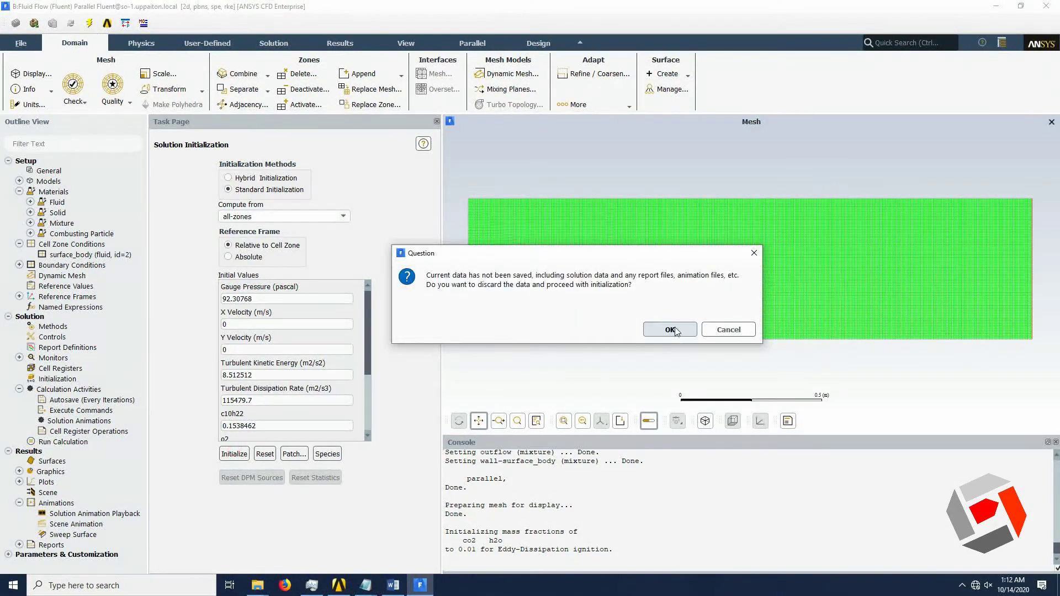
left_click(669, 329)
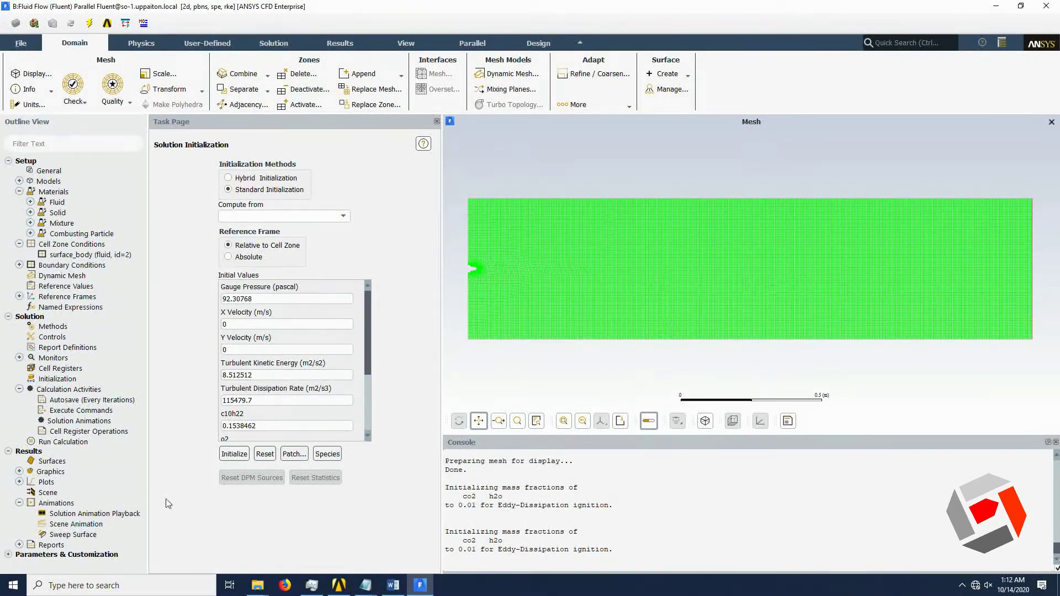
Step: Run the calculation for 200 iterations with a reporting interval of 1, and dismiss the completion message
double_click(85, 442)
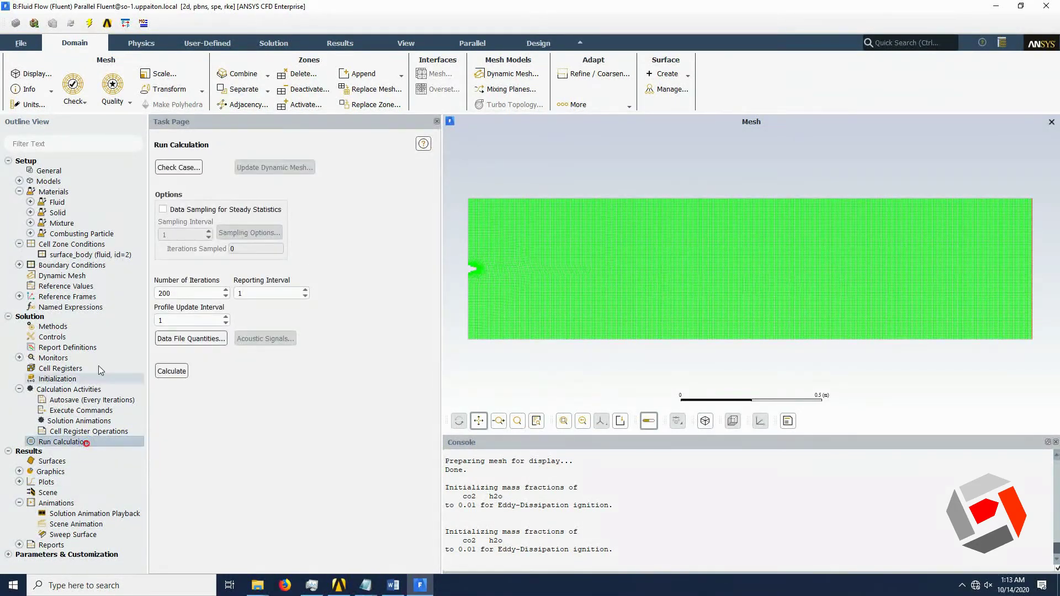
left_click(160, 293)
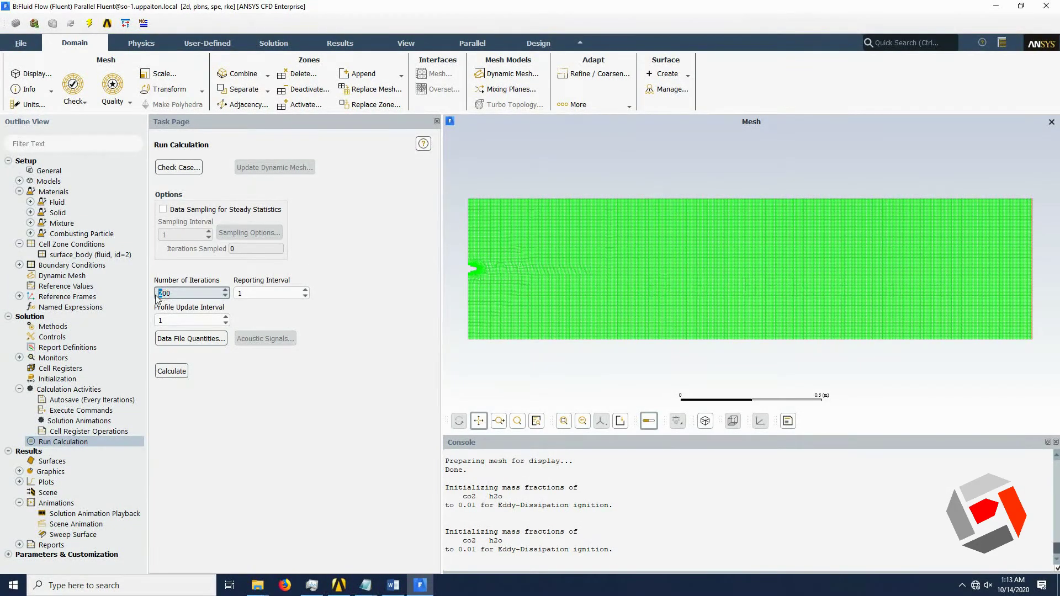
left_click(203, 386)
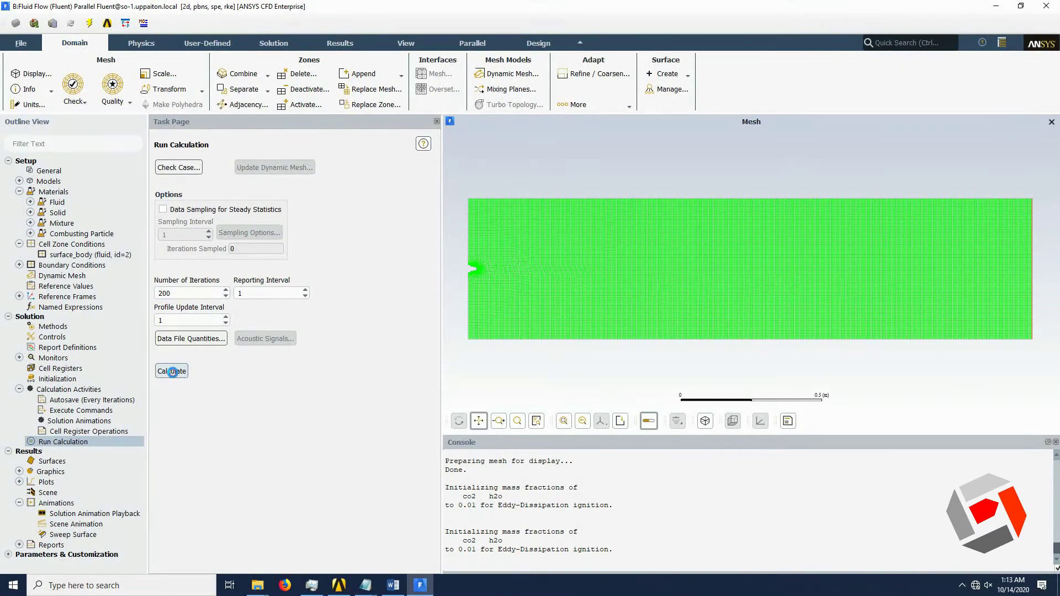
left_click(173, 372)
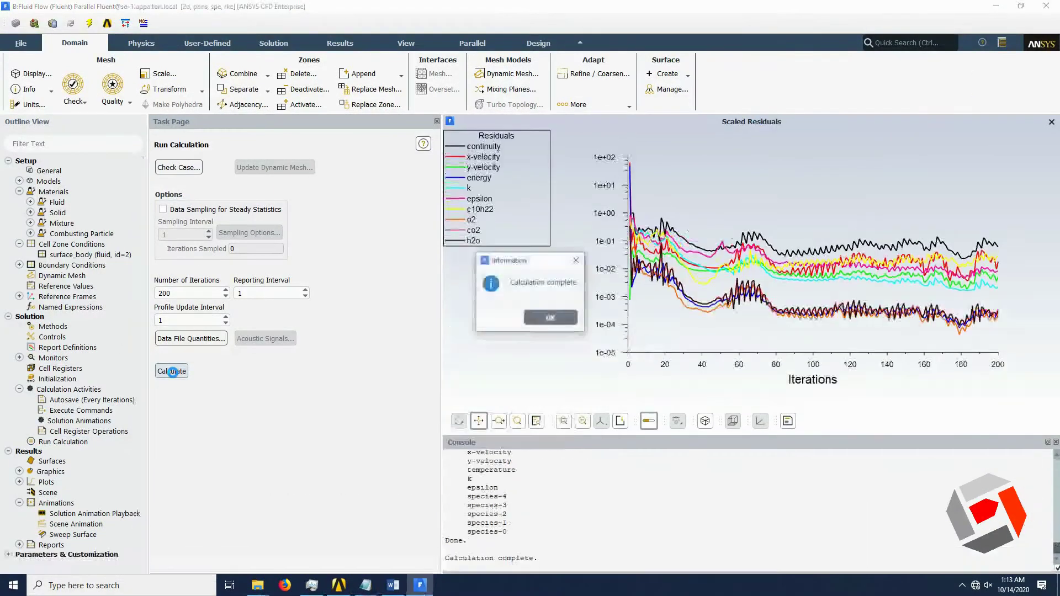
left_click(546, 324)
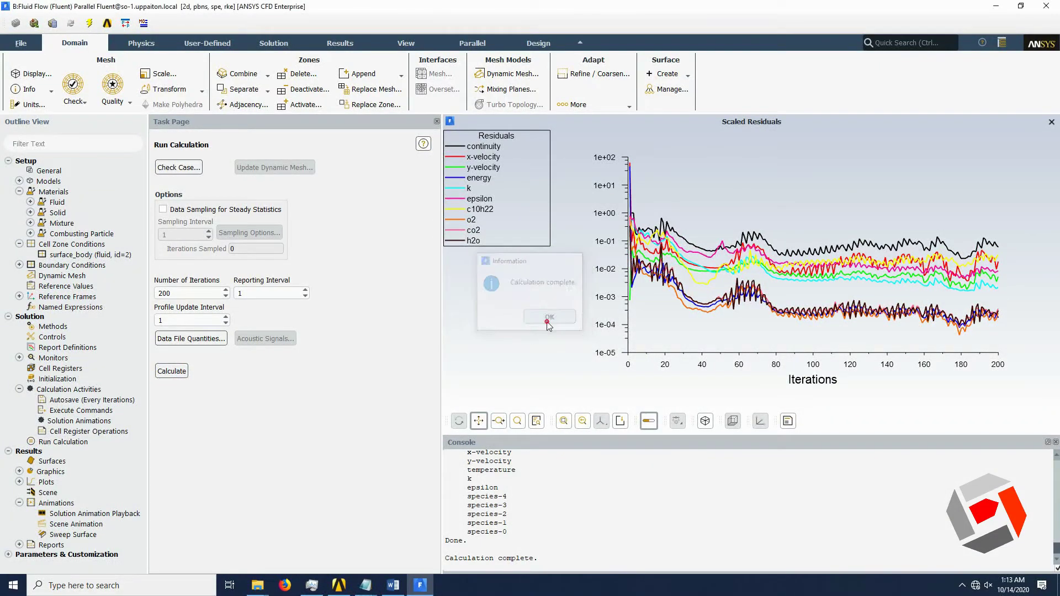
Step: Start a new solution animation definition and inspect contour-3's contour settings without changing them
right_click(92, 424)
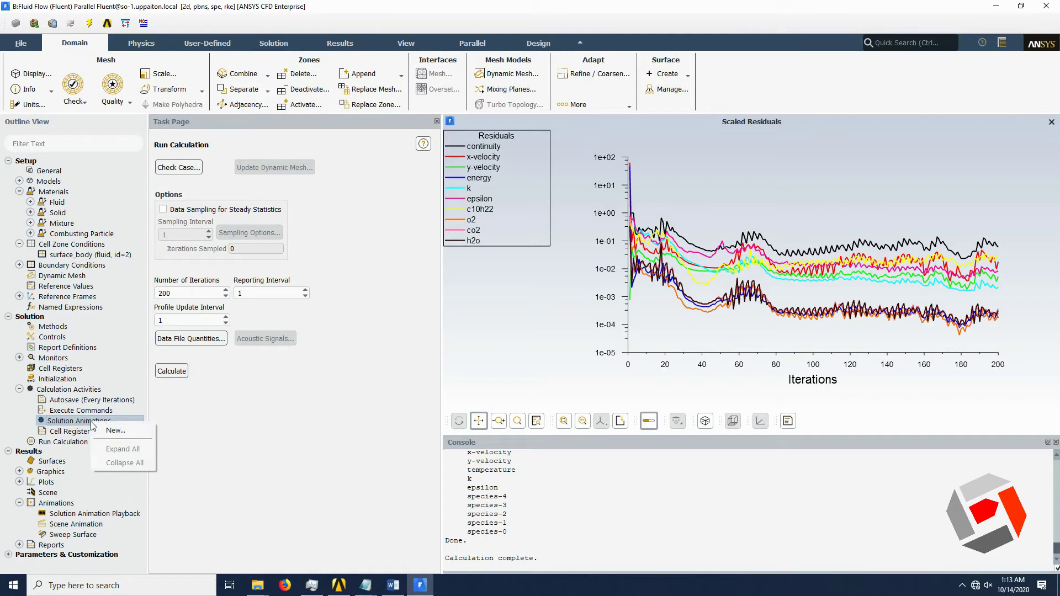
left_click(134, 433)
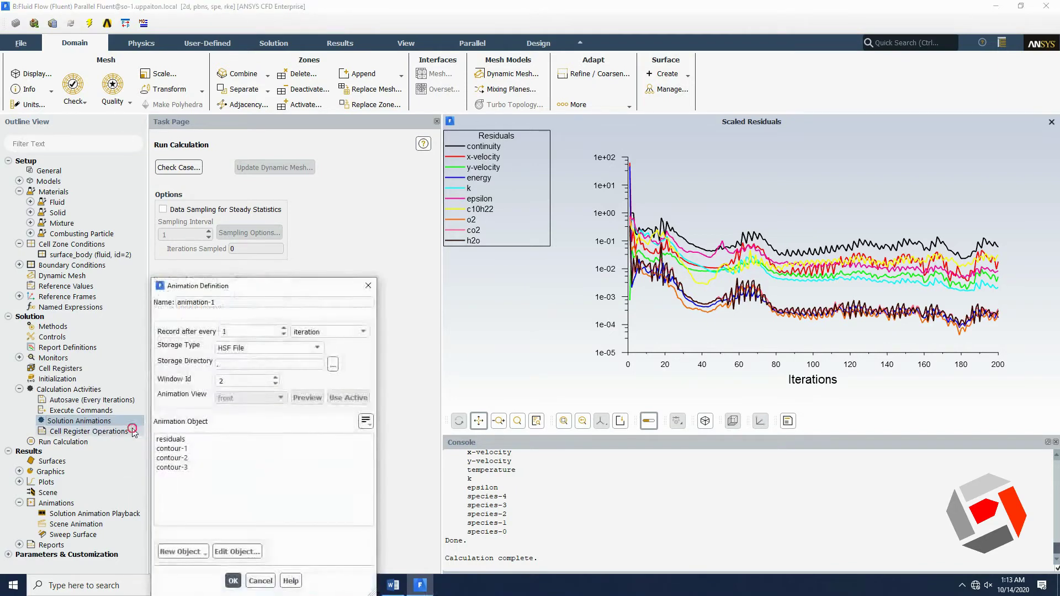
left_click(184, 467)
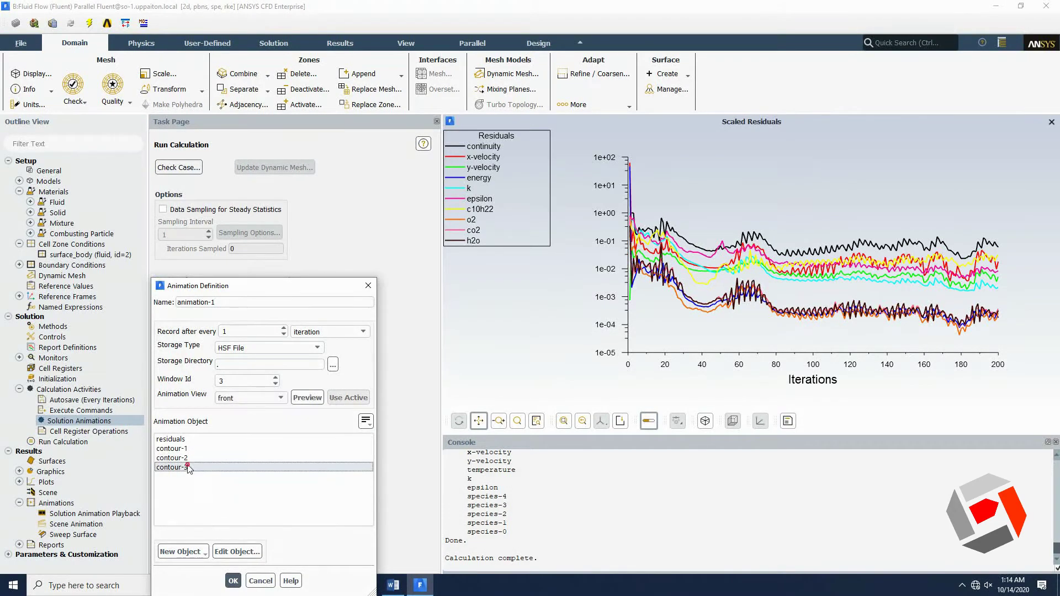
left_click(236, 552)
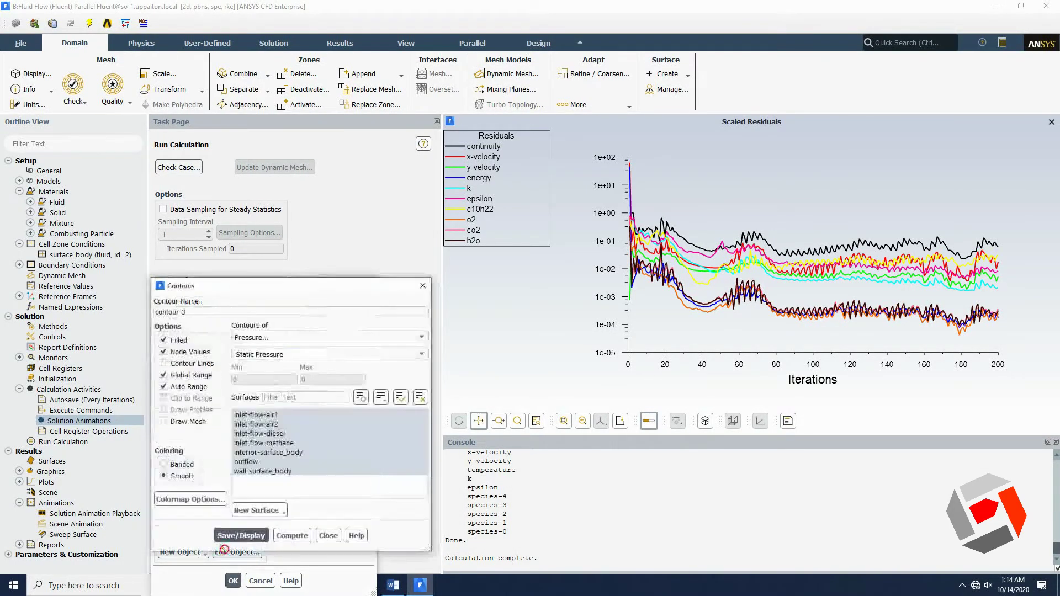
left_click(423, 285)
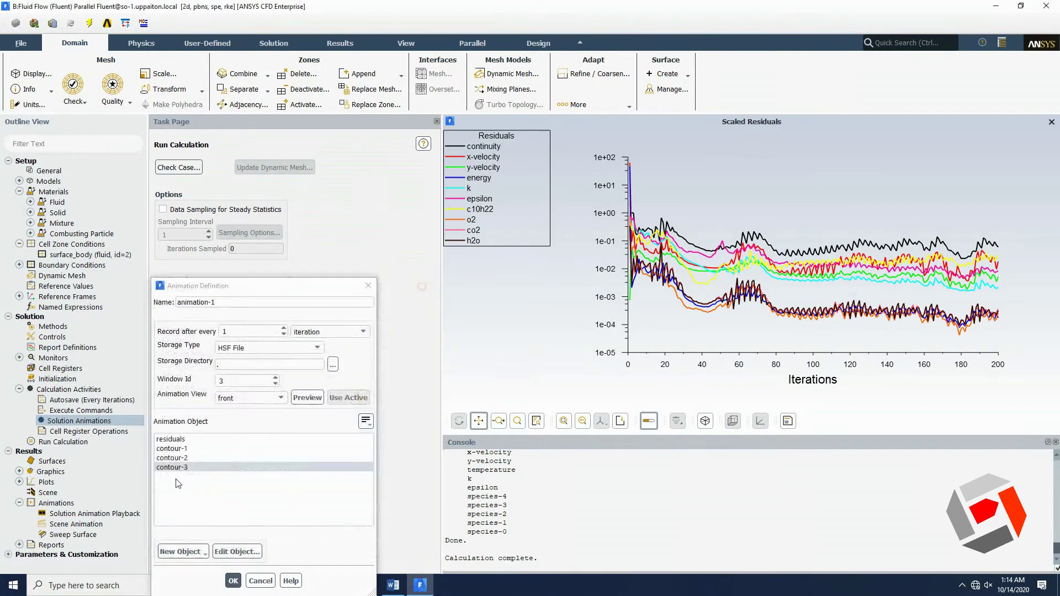
Step: Save and display contour-2 as static temperature contours, and create the solution animation from it, recorded every iteration
left_click(187, 458)
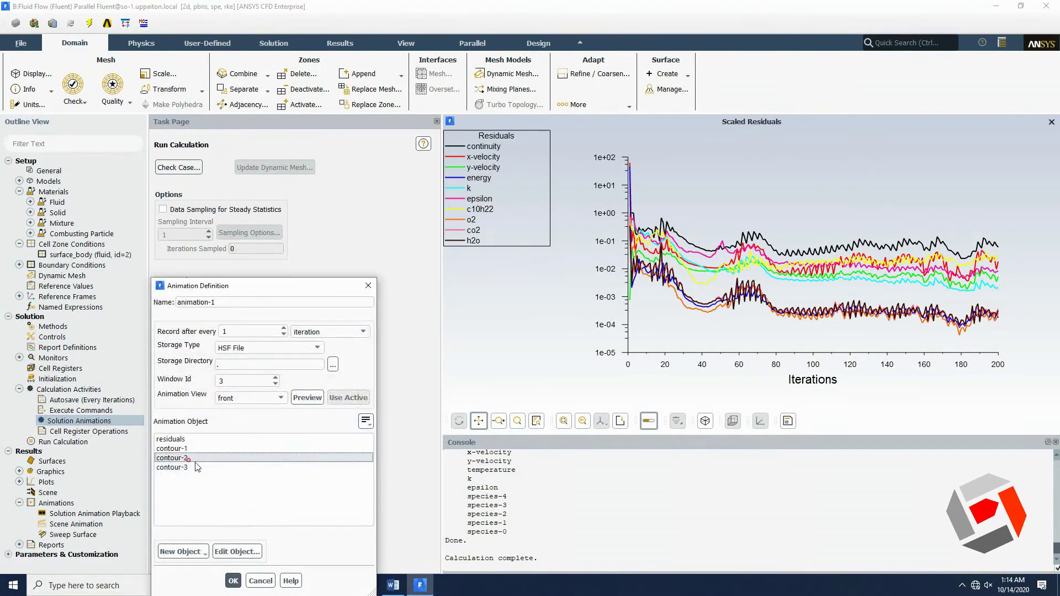
left_click(236, 551)
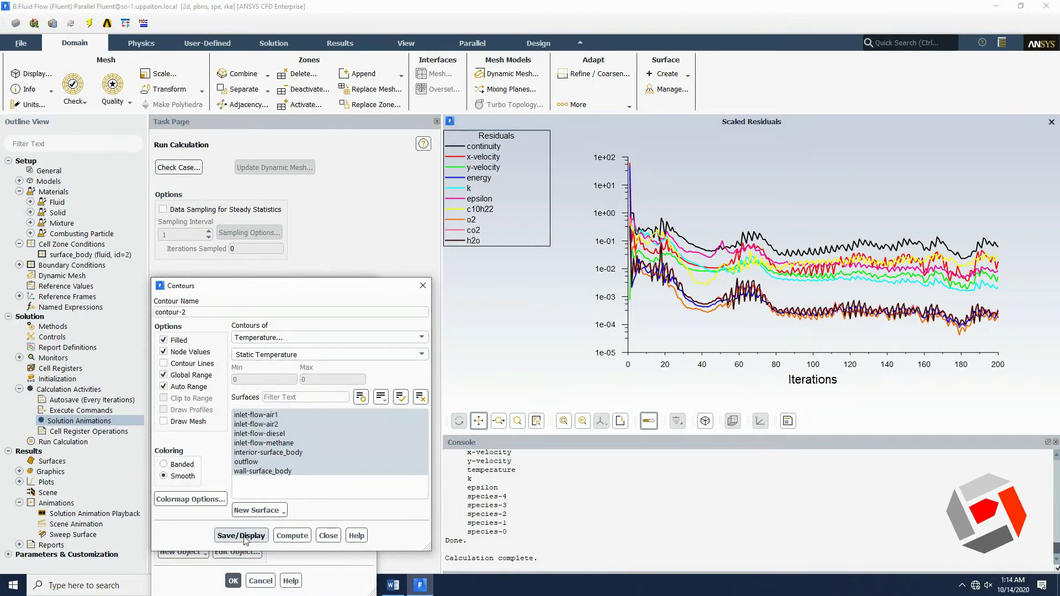
left_click(245, 536)
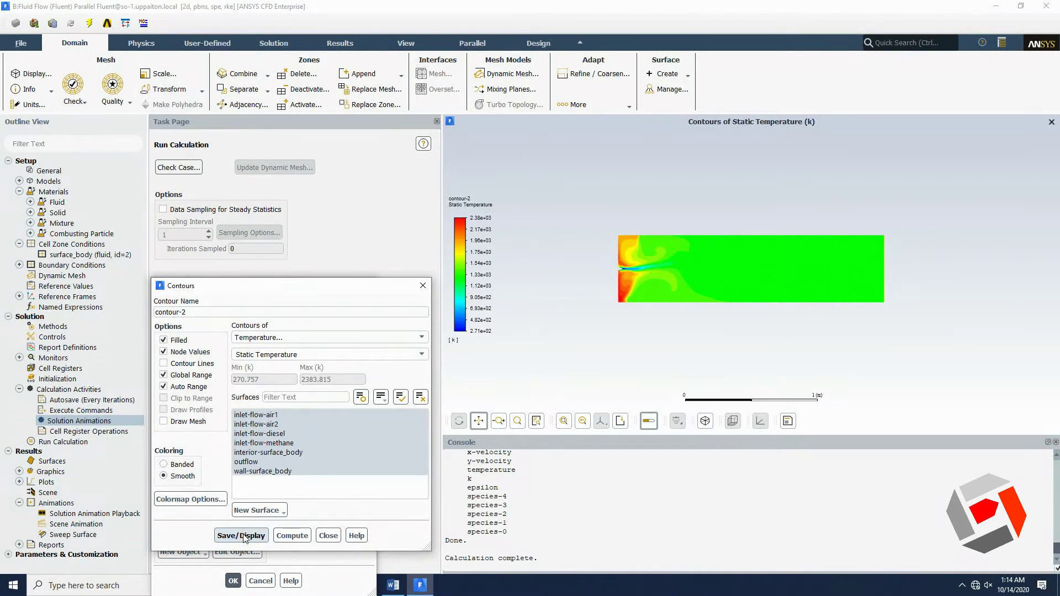
left_click(326, 536)
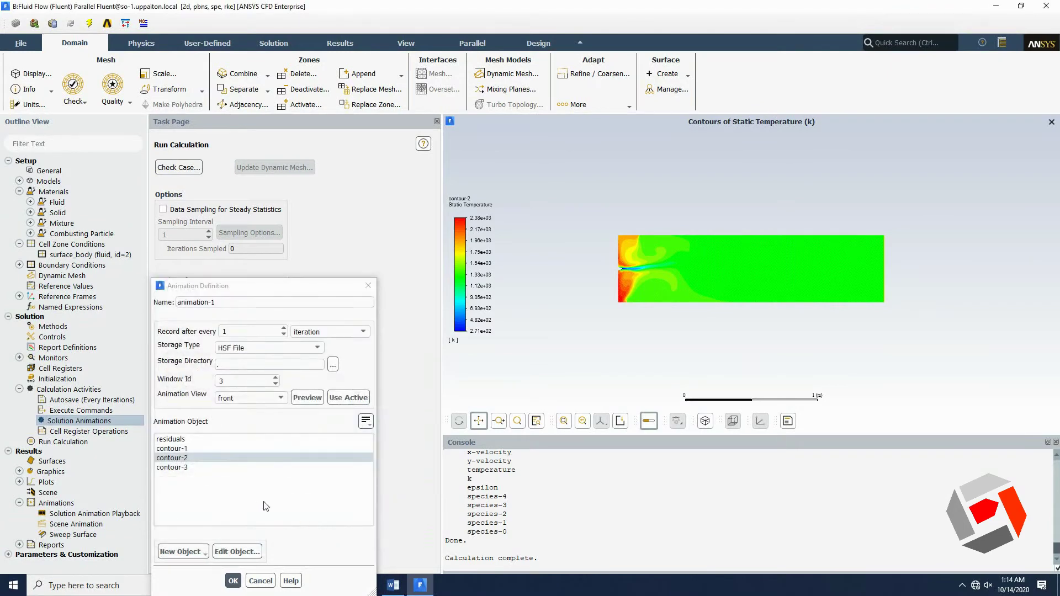
left_click(233, 581)
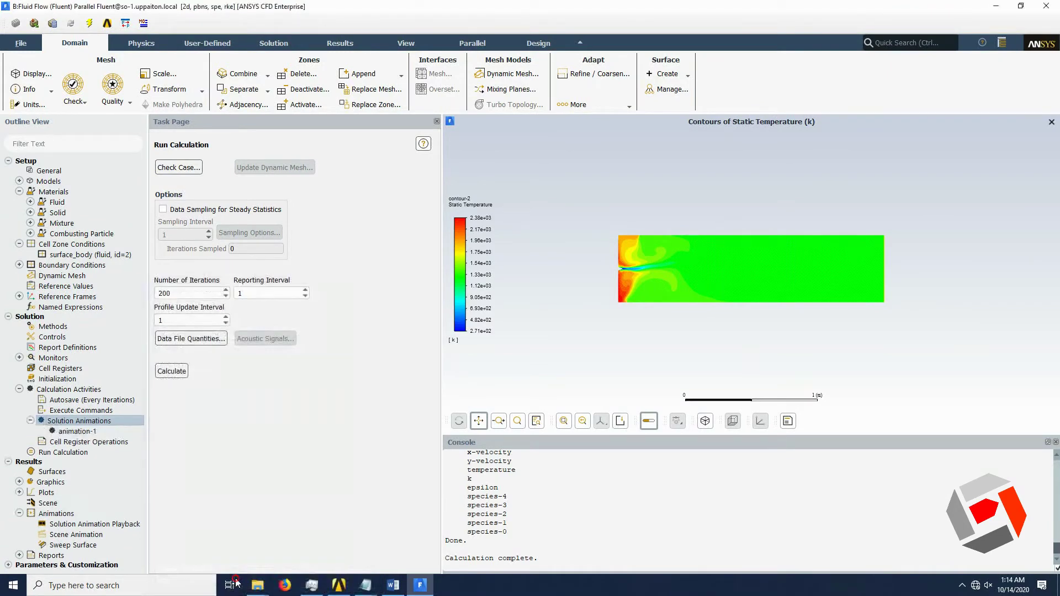
Step: Try to play animation-1 once in the solution animation playback, and close the playback
right_click(94, 432)
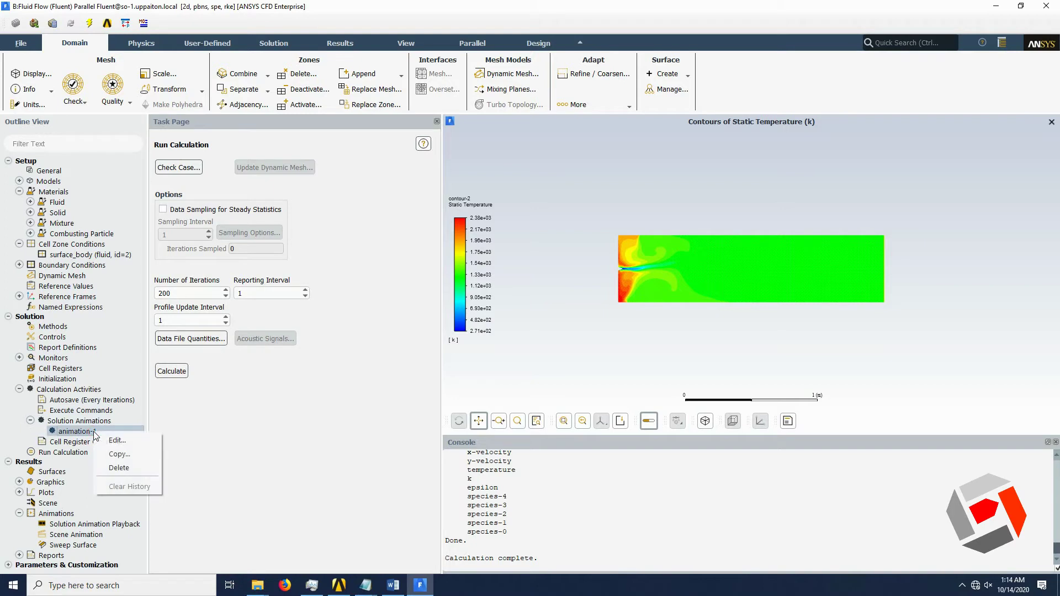
left_click(66, 525)
right_click(76, 526)
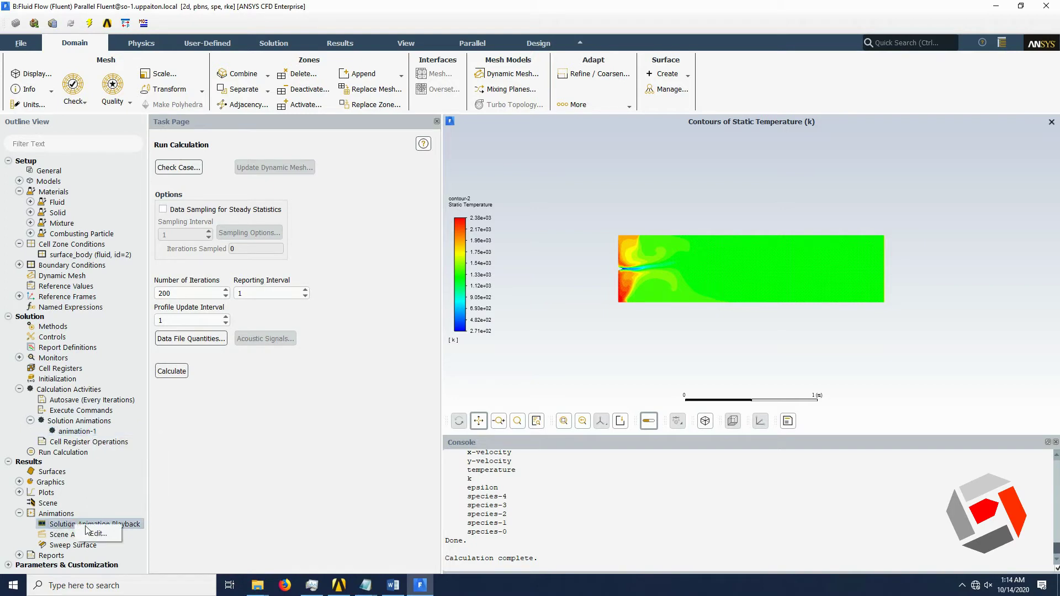
left_click(97, 533)
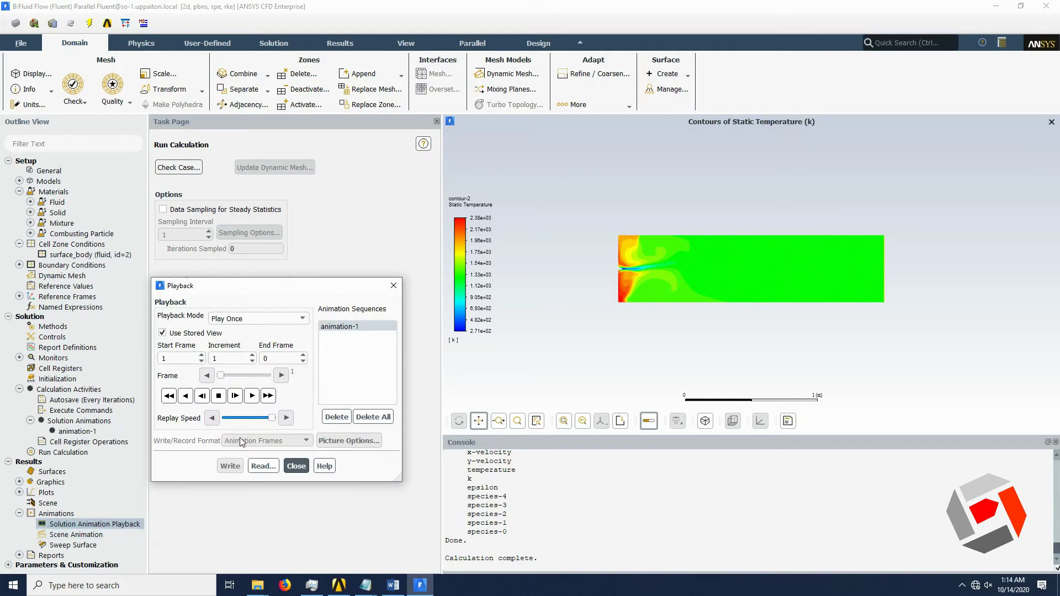
left_click(337, 329)
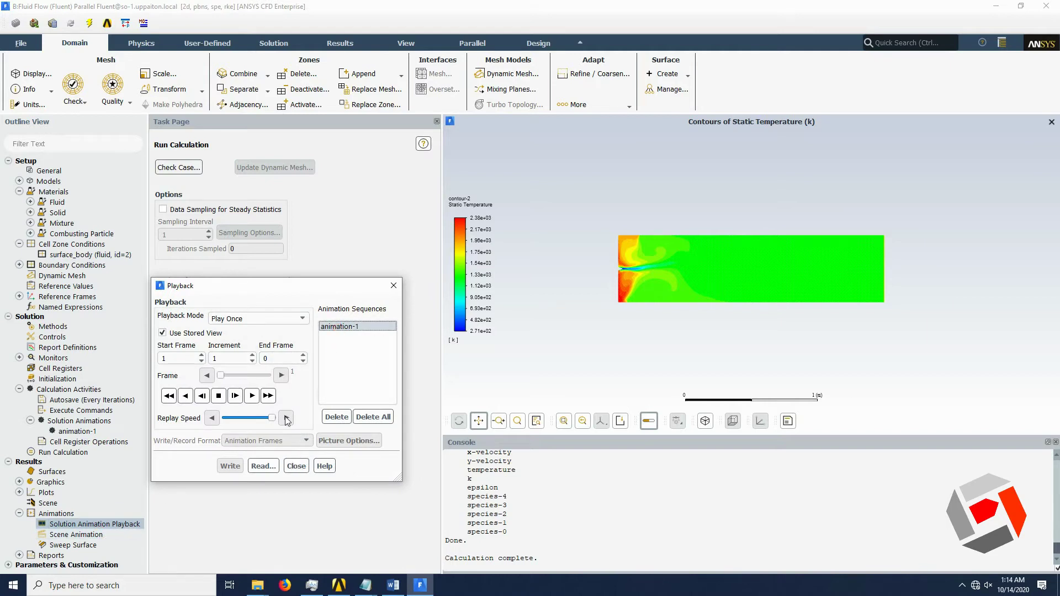
left_click(251, 396)
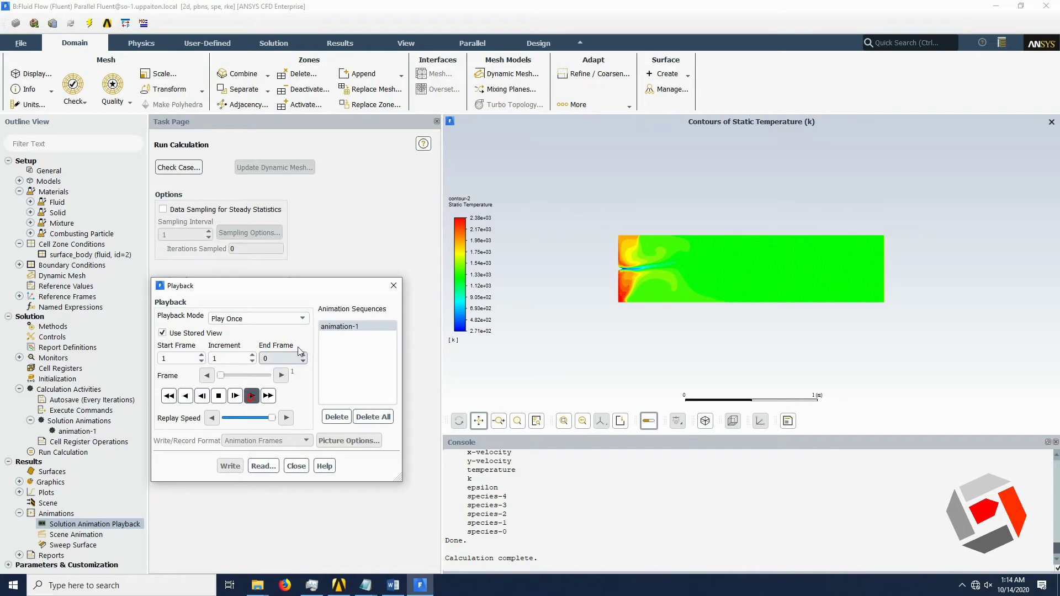
left_click(394, 286)
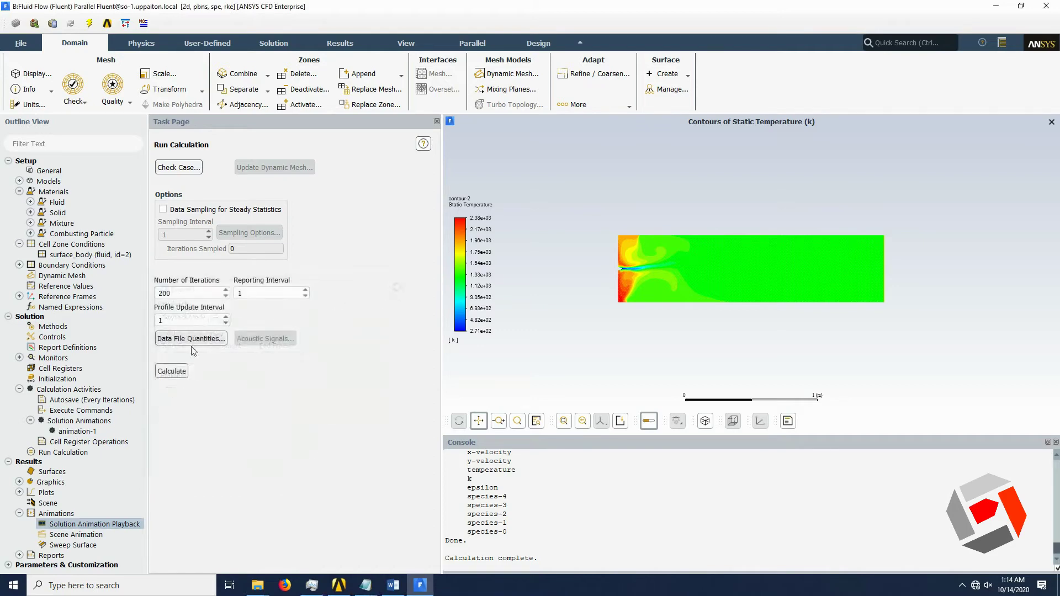
Step: Return to the run calculation settings and open animation-1's definition for editing
left_click(81, 455)
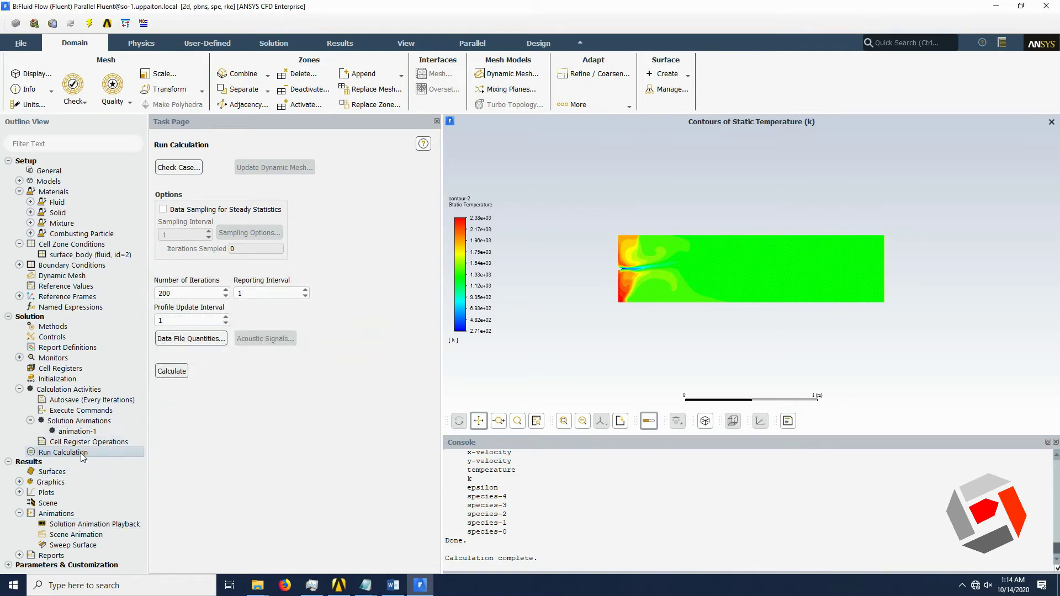
left_click(81, 452)
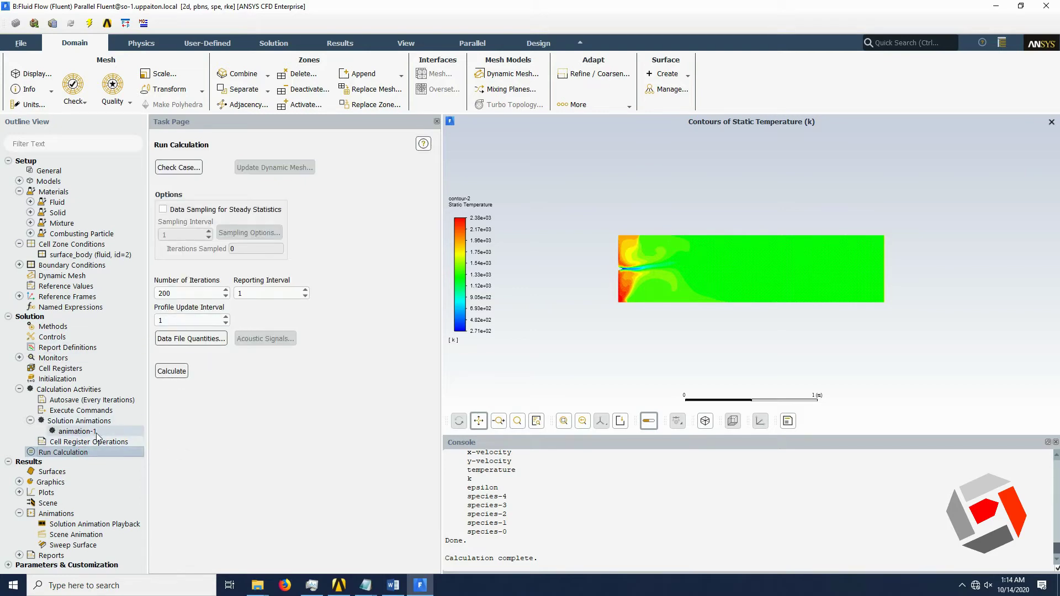
double_click(80, 432)
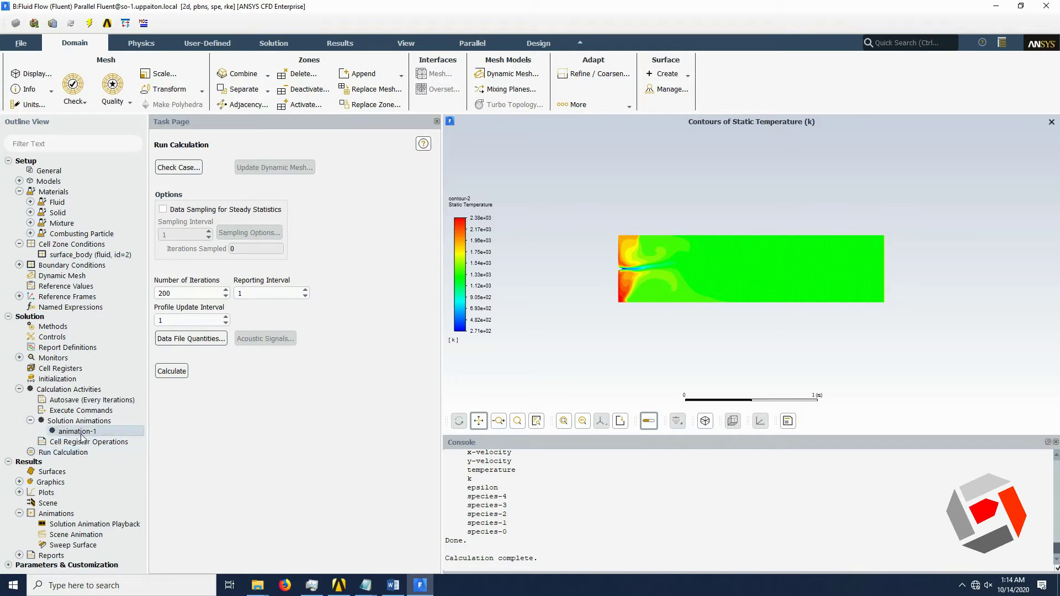